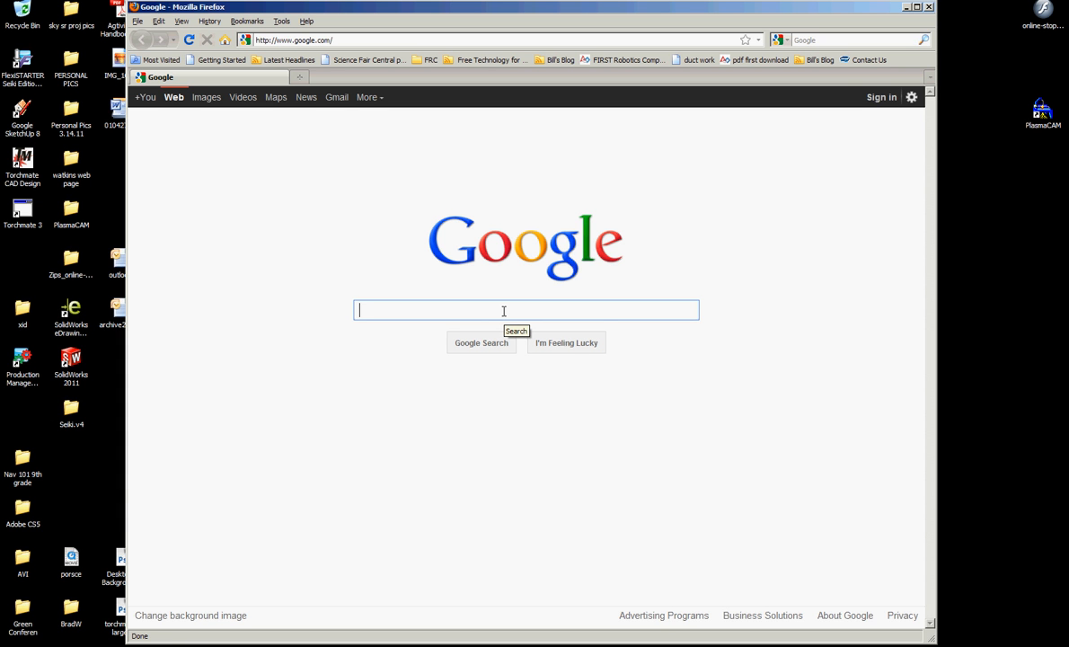
# Search Google for "metal art deer" and show the image results.
pyautogui.write('metal ')
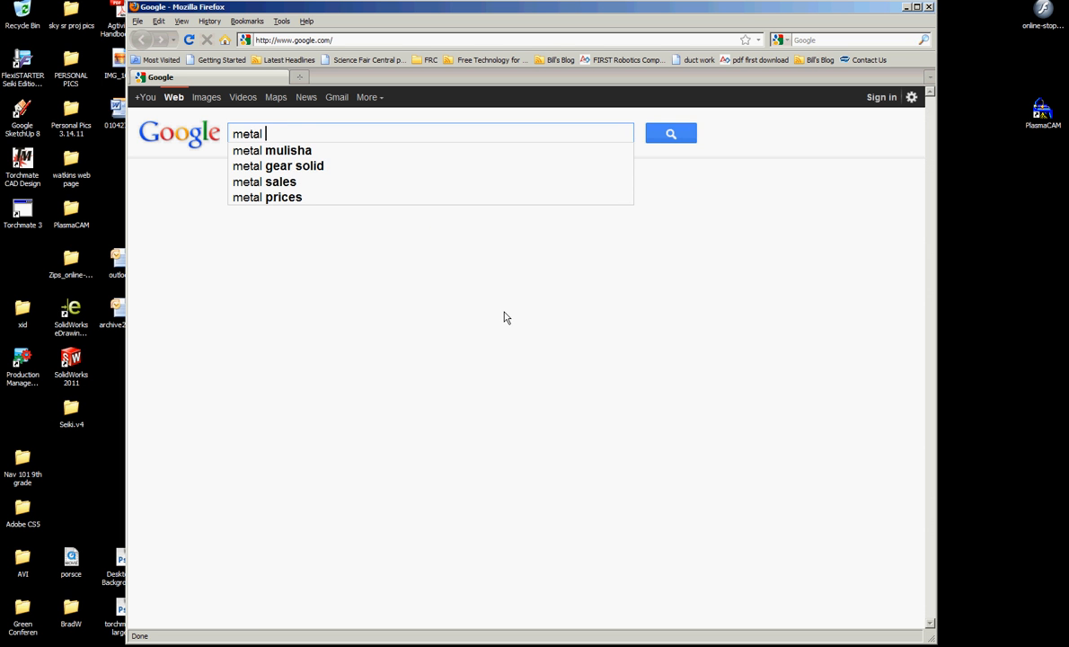
pyautogui.write('art')
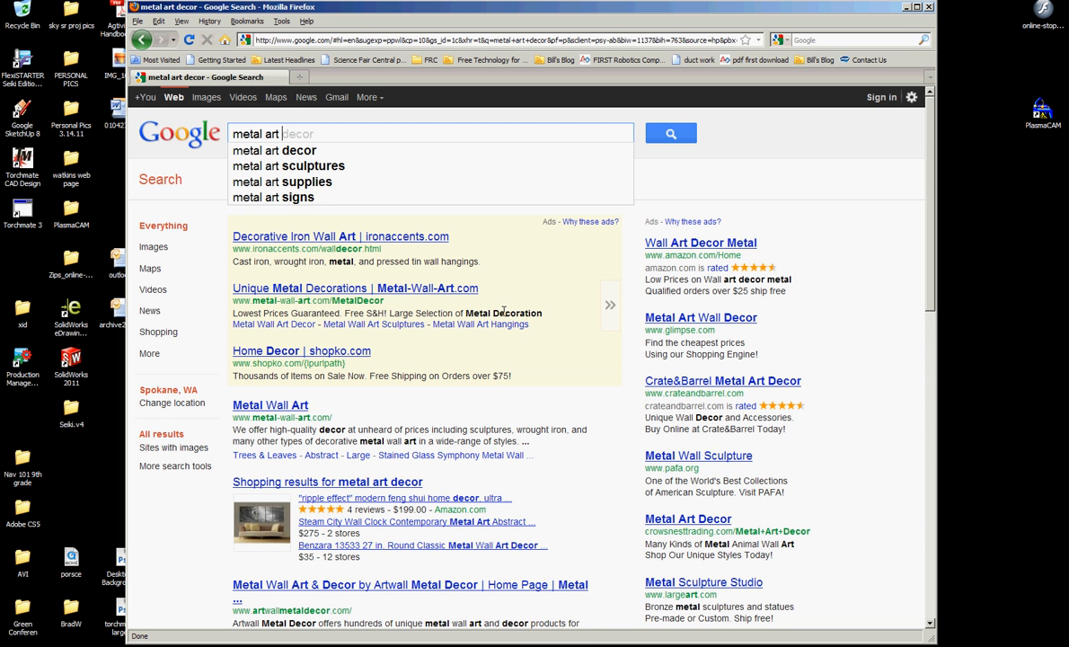
pyautogui.write('deer')
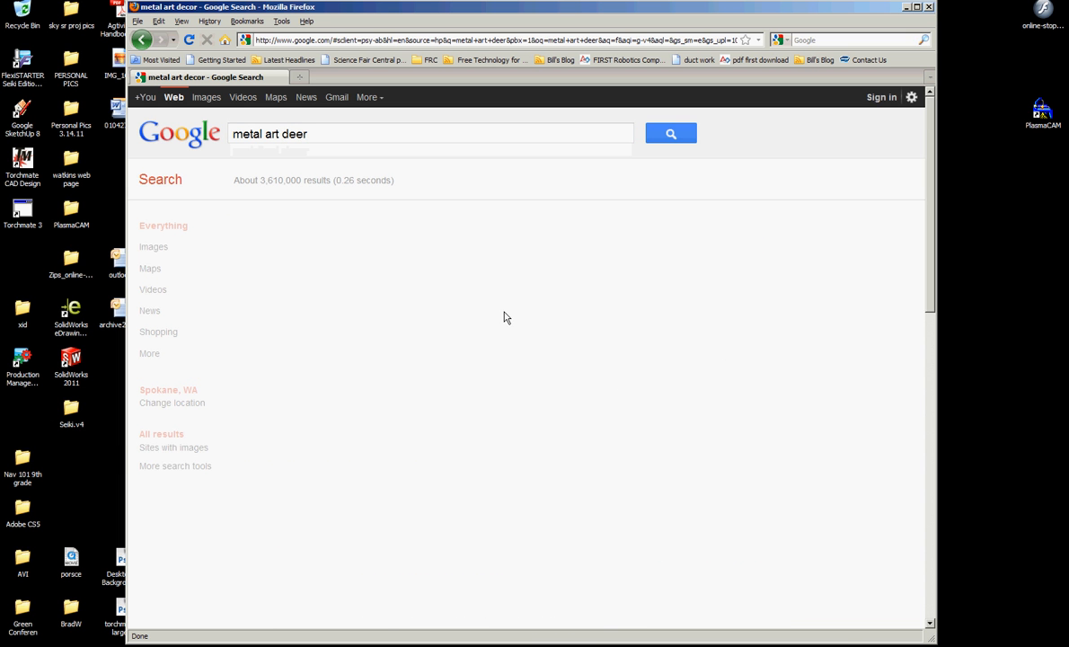
pyautogui.click(205, 98)
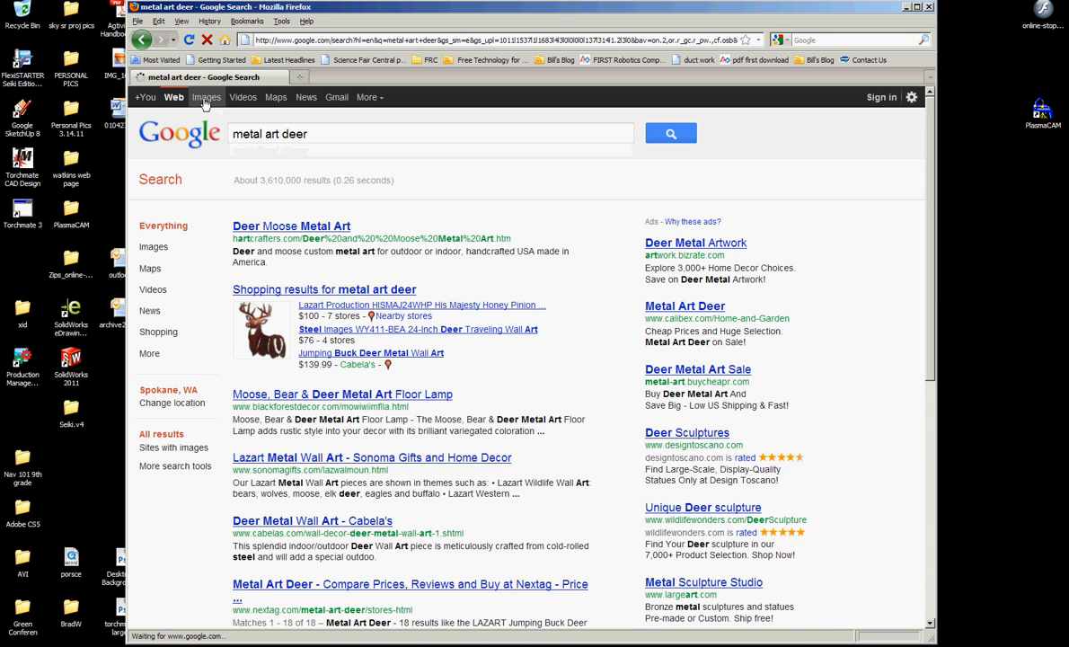
# Look through the image results, view the jumping buck wall art, and return to the results.
pyautogui.scroll(-5, 532, 241)
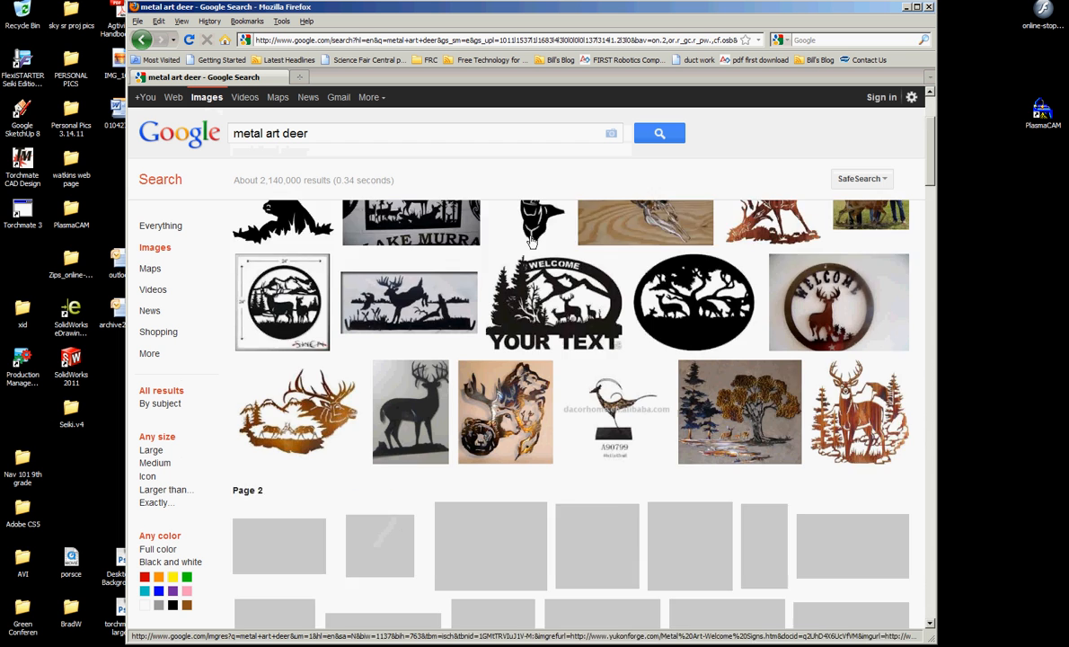
pyautogui.scroll(-3, 532, 241)
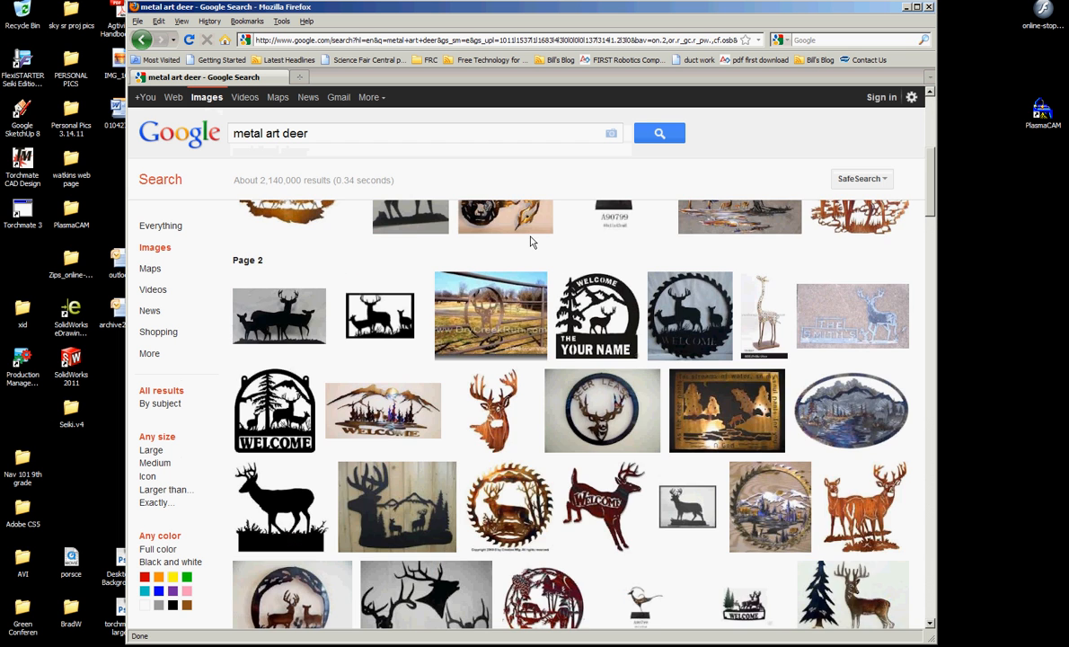
pyautogui.scroll(6, 531, 241)
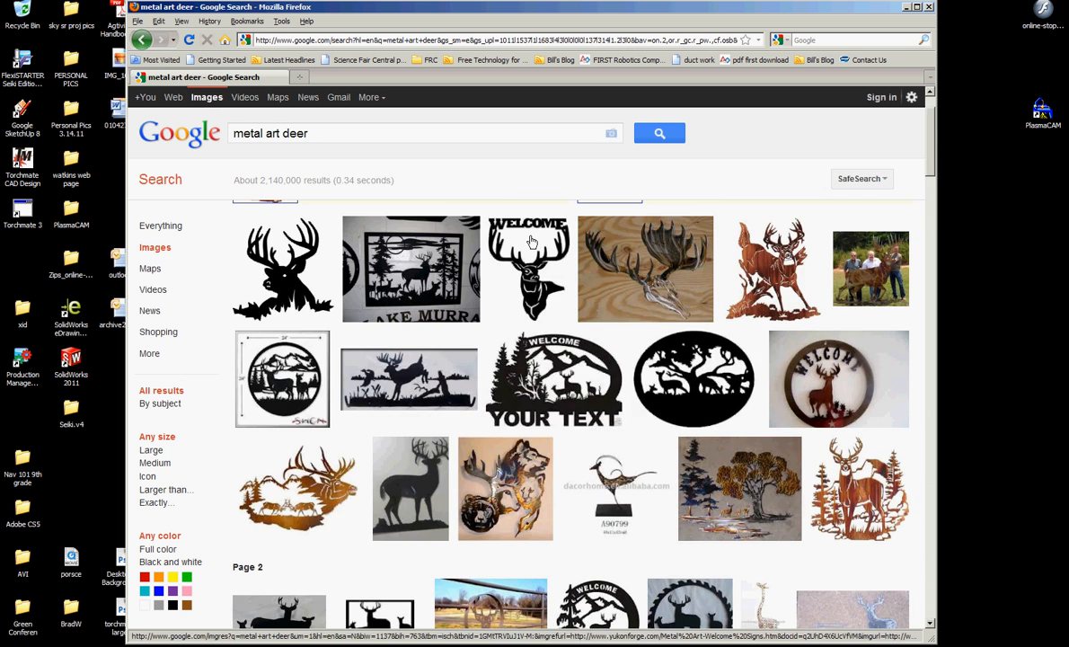
pyautogui.click(770, 269)
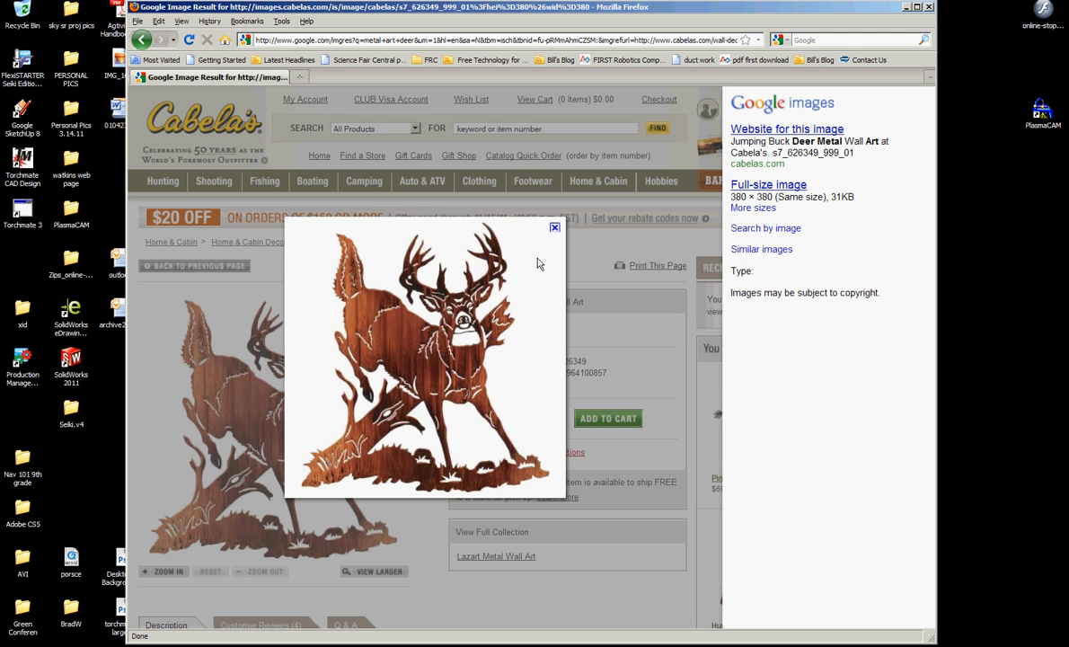
pyautogui.click(141, 42)
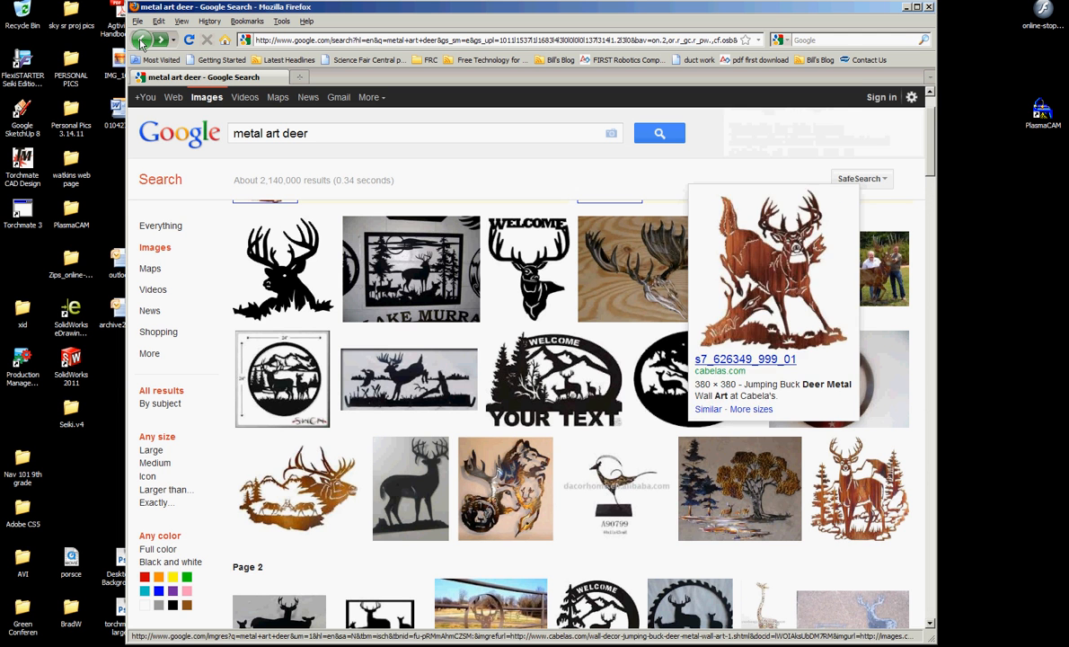
# Browse further pages of the deer metal art image results for a suitable silhouette and return to the first results.
pyautogui.scroll(-2, 452, 258)
pyautogui.scroll(-6, 452, 258)
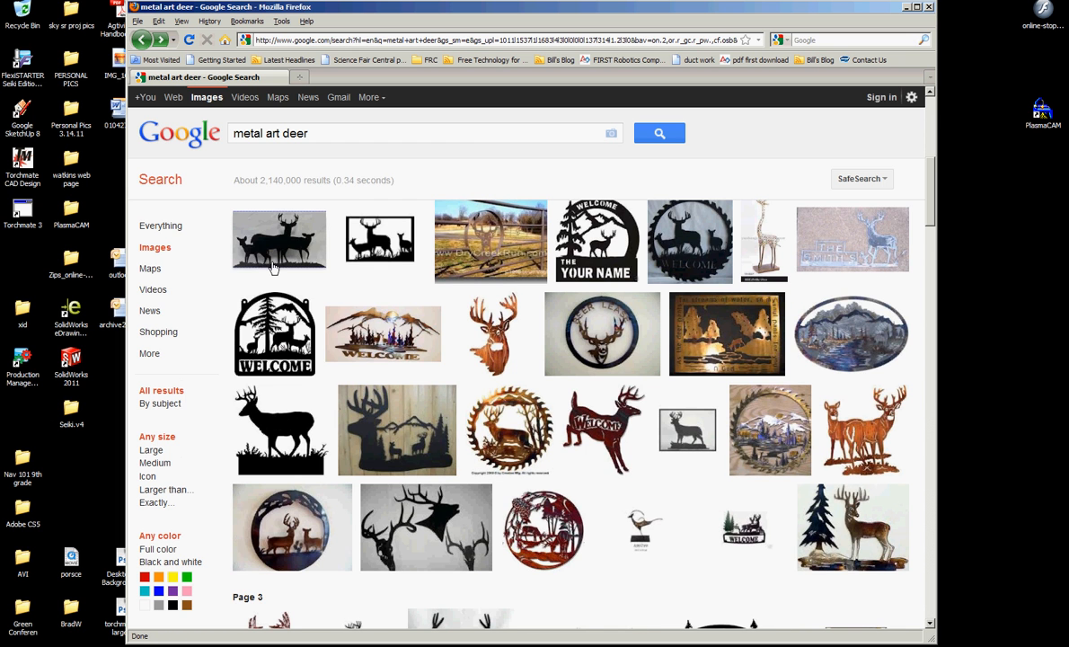
pyautogui.moveTo(257, 226)
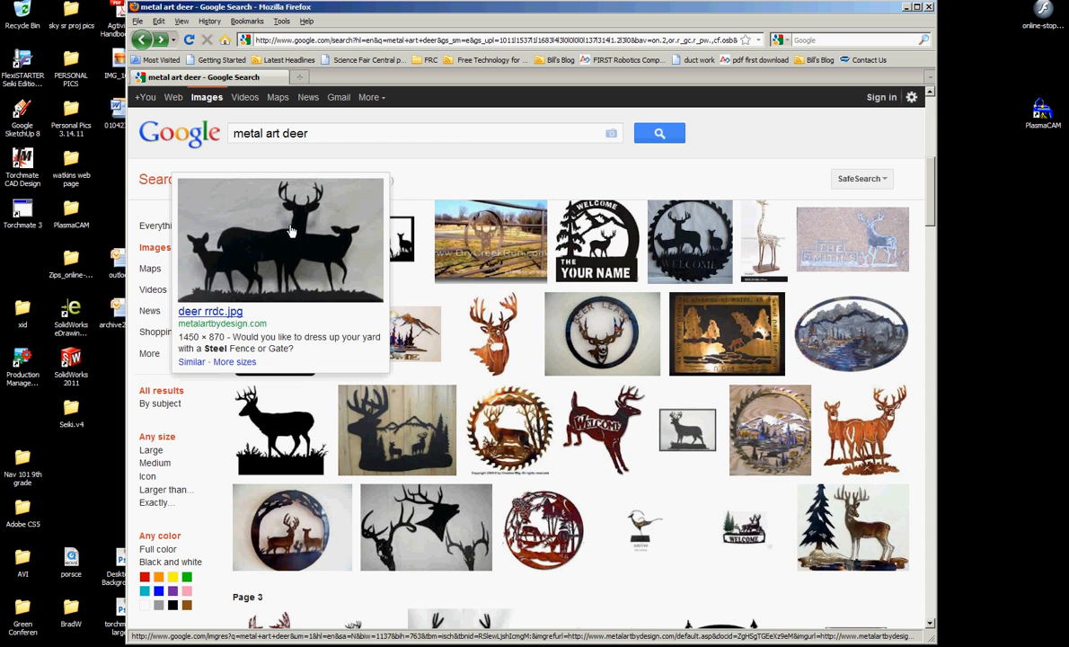
pyautogui.scroll(-5, 359, 396)
pyautogui.scroll(-8, 386, 393)
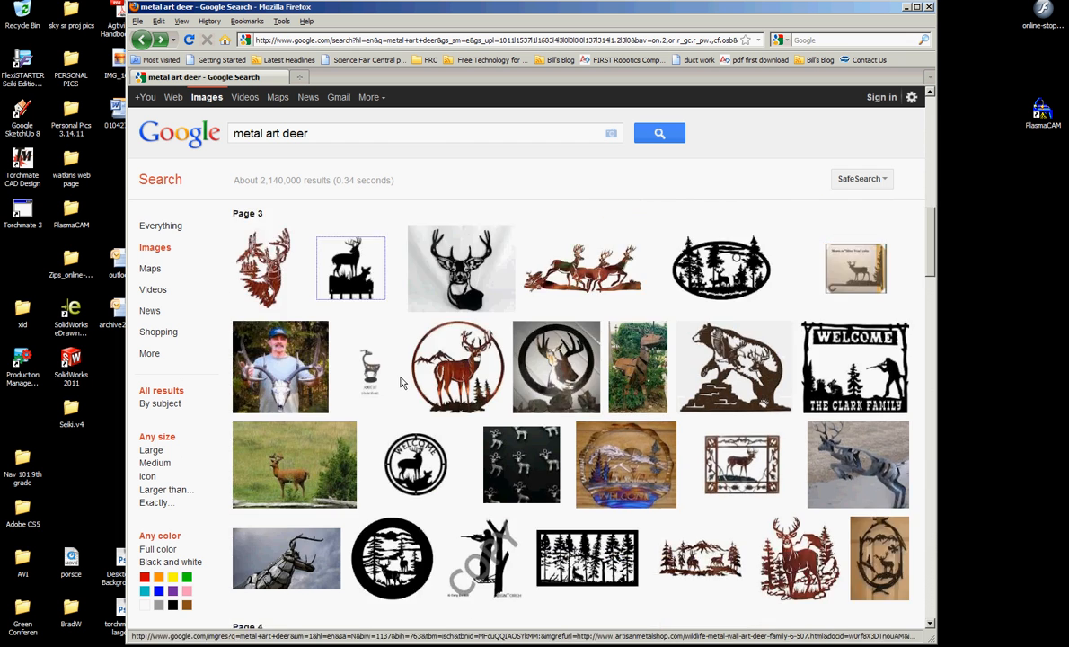
pyautogui.scroll(-6, 393, 385)
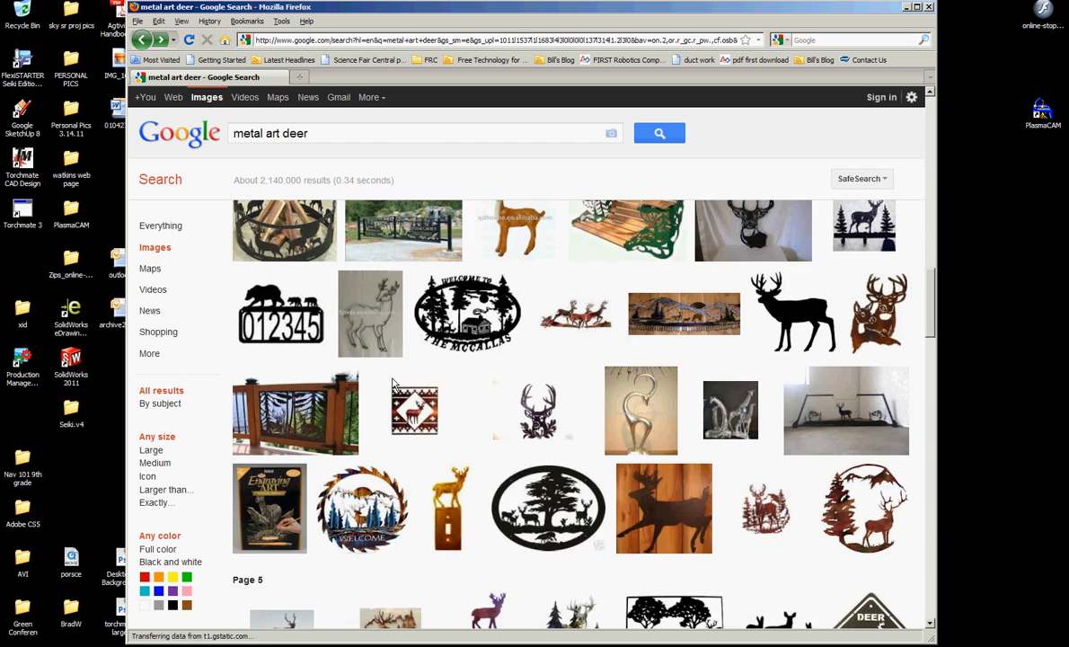
pyautogui.scroll(7, 393, 382)
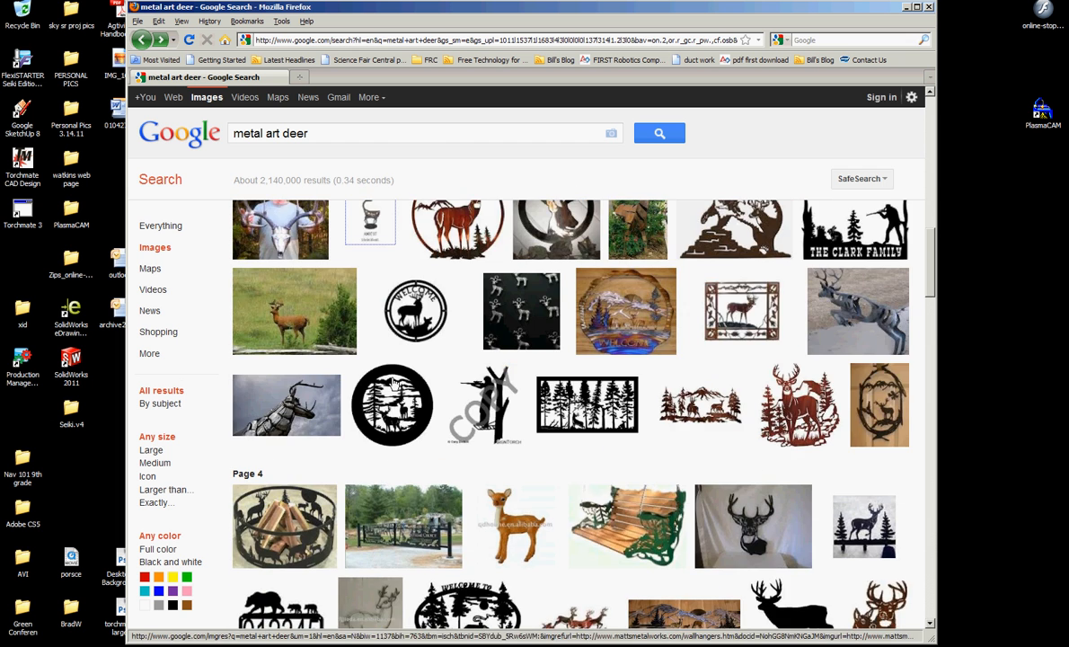
pyautogui.scroll(20, 392, 384)
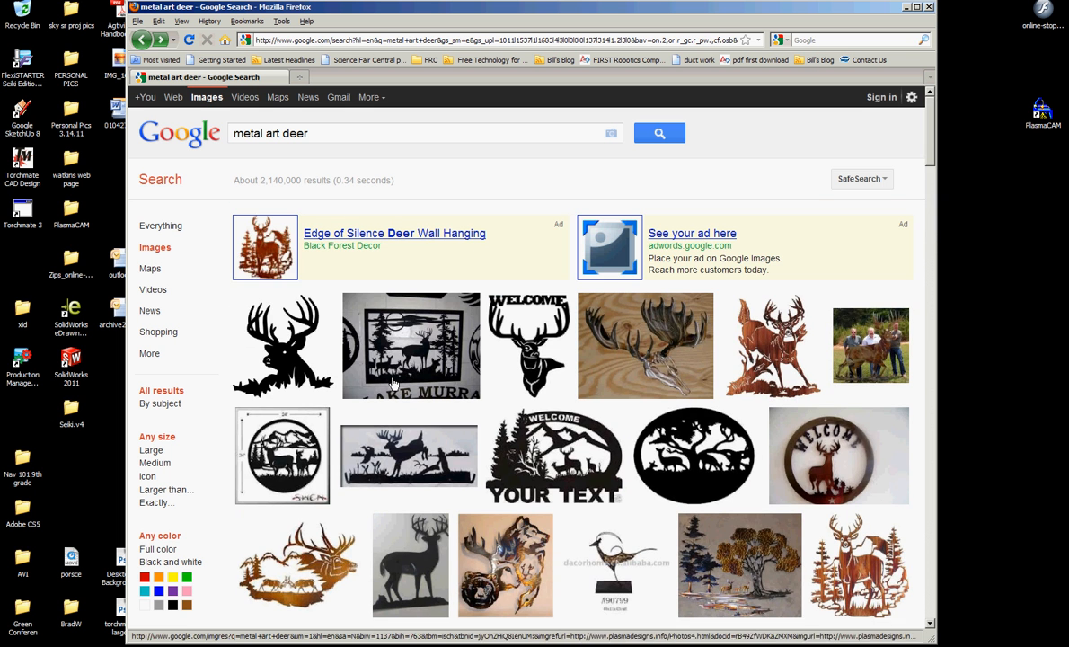
# Open the black buck-laying-in-grass silhouette deer-26ee.jpg, copy the image to the clipboard, and close the browser.
pyautogui.moveTo(268, 334)
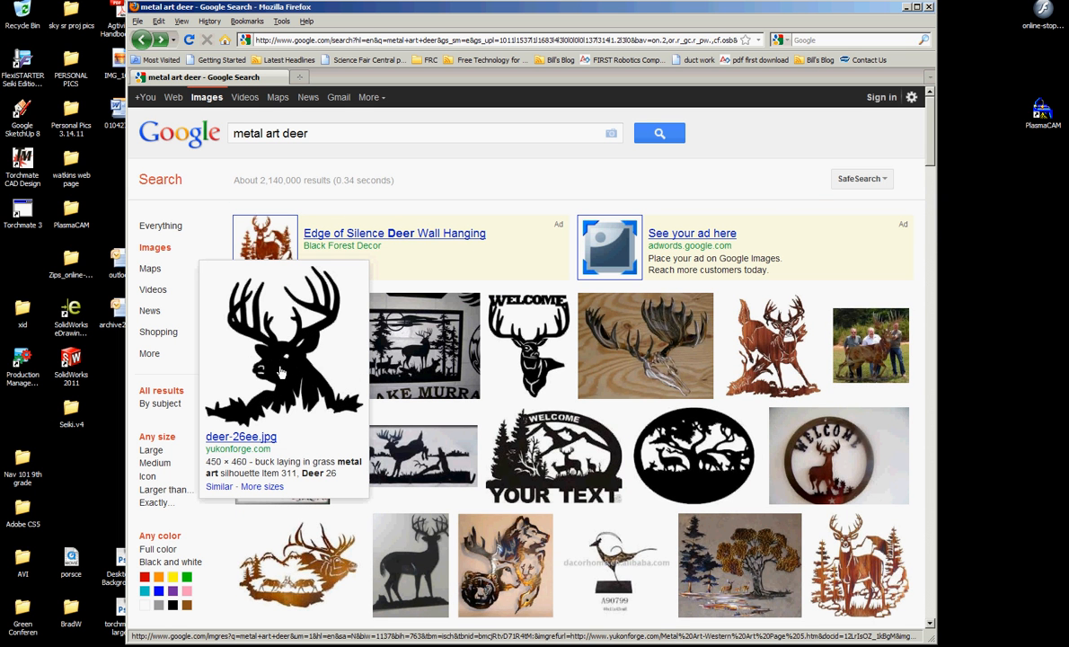
pyautogui.click(281, 371)
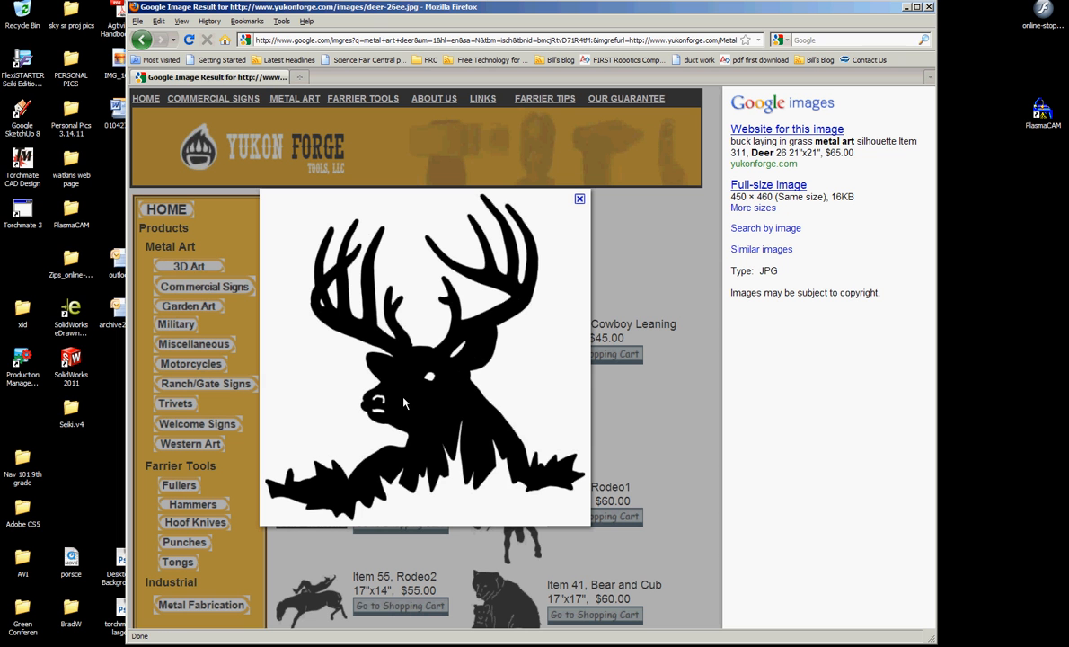
pyautogui.rightClick(404, 399)
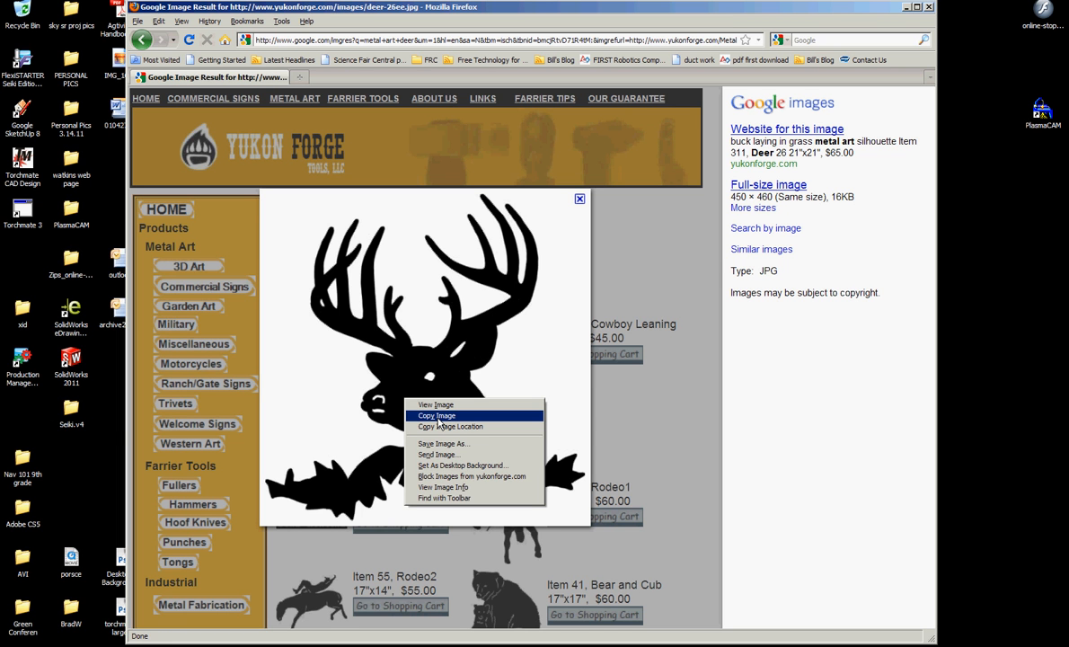
pyautogui.click(437, 416)
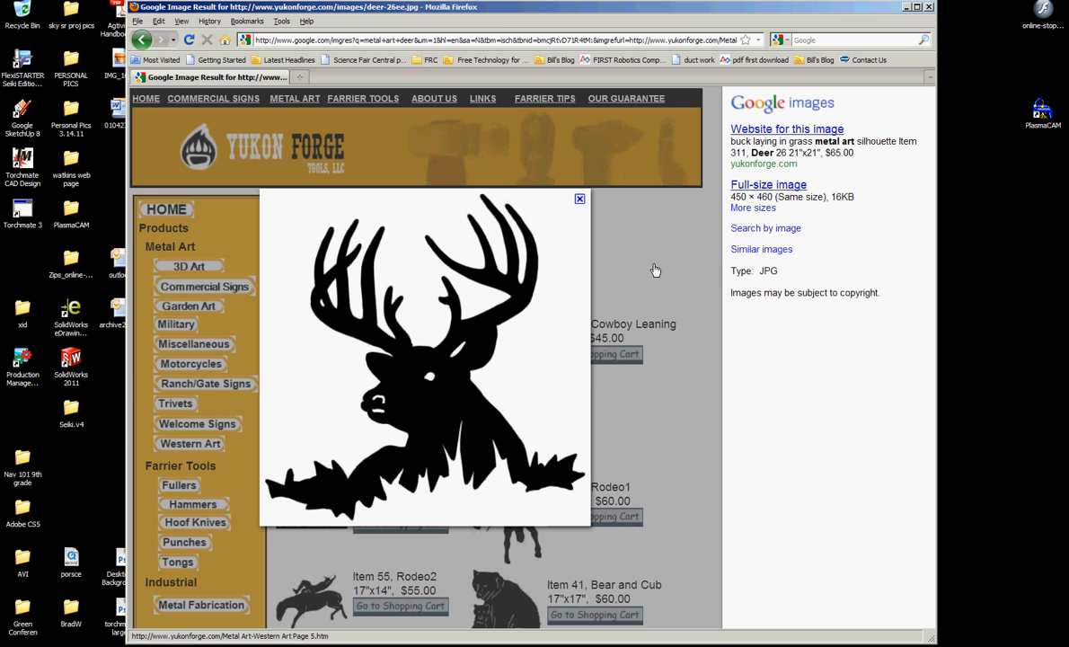
pyautogui.click(929, 8)
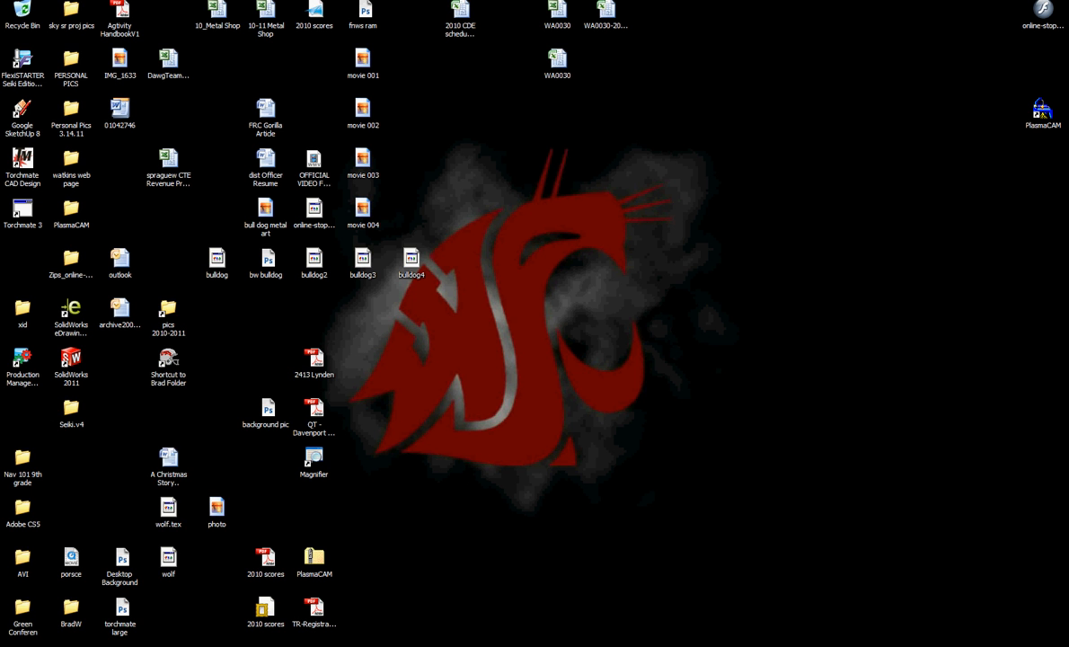
# Search Google for "inkscape" in Firefox and open the official inkscape.org site.
pyautogui.click(36, 644)
pyautogui.click(39, 593)
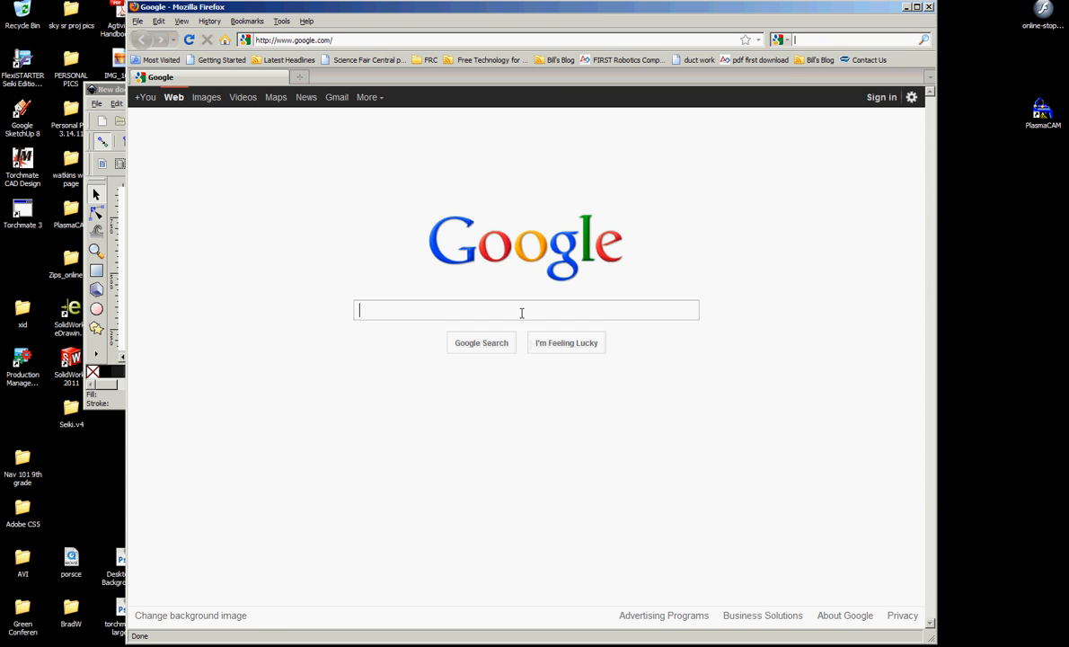
pyautogui.click(523, 308)
pyautogui.write('inkscape')
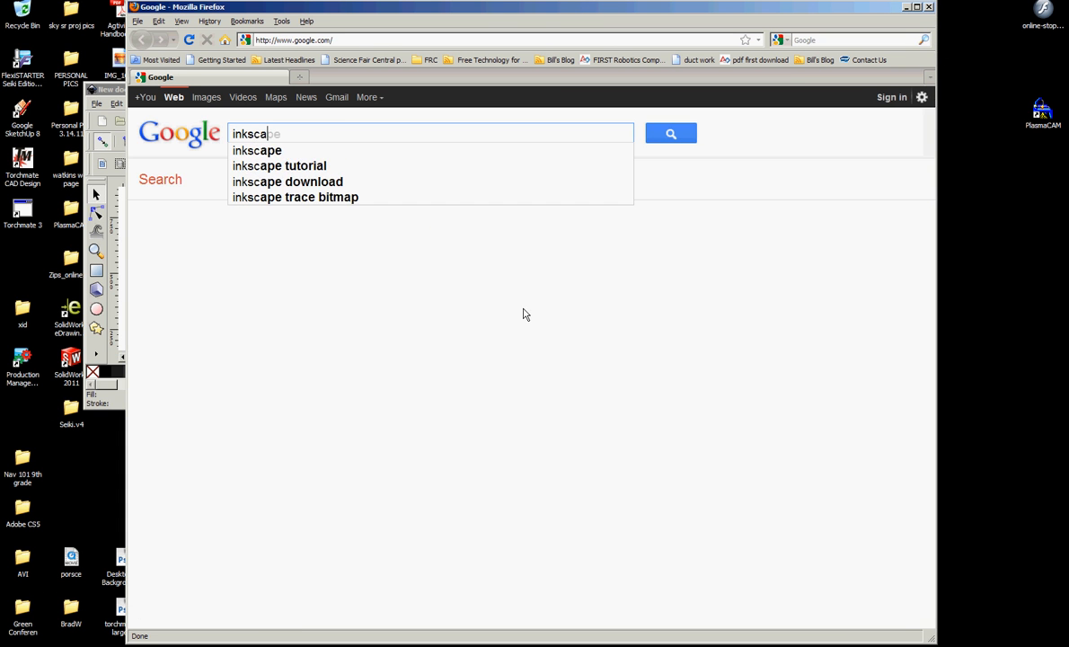
pyautogui.press('Return')
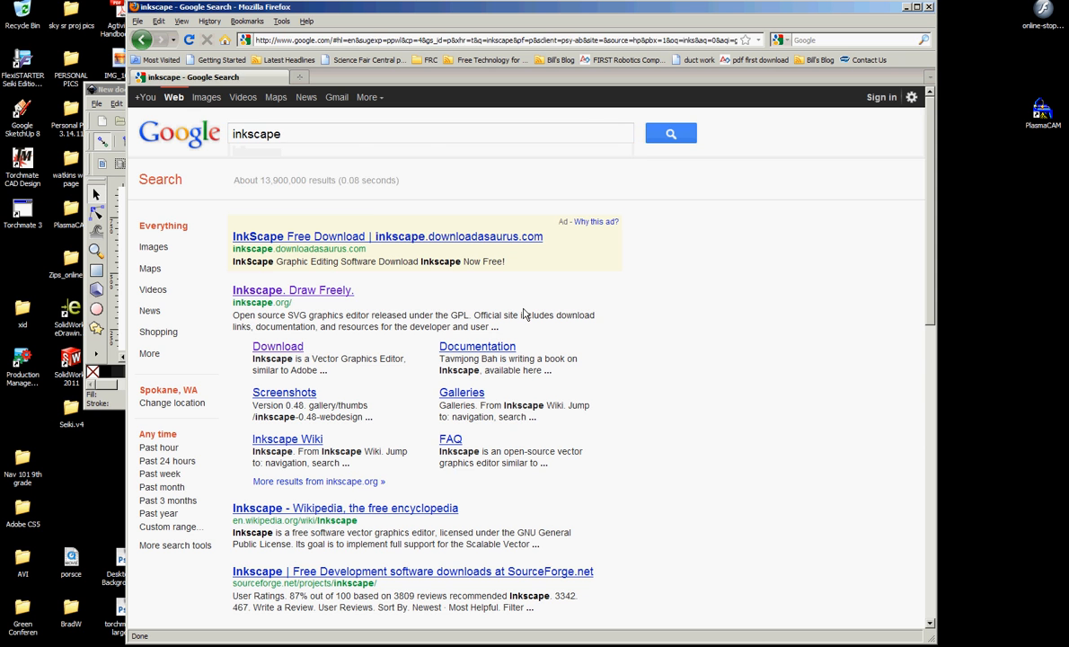
pyautogui.click(297, 290)
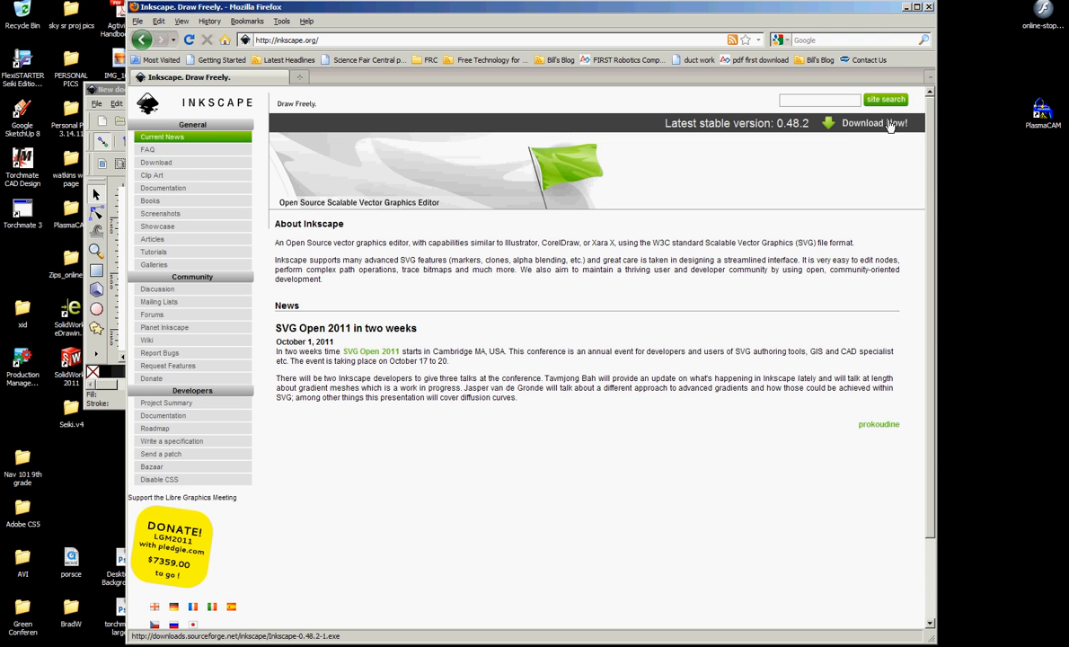
# Switch to a maximized Inkscape window and paste the copied deer image beside the page of the new document.
pyautogui.click(906, 9)
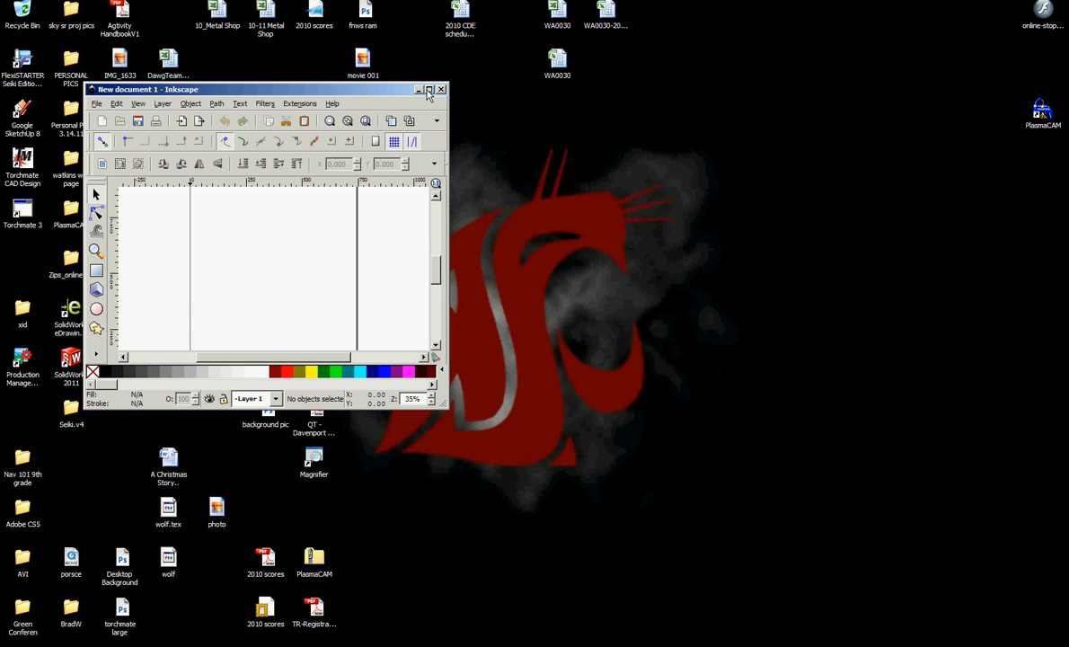
pyautogui.click(430, 90)
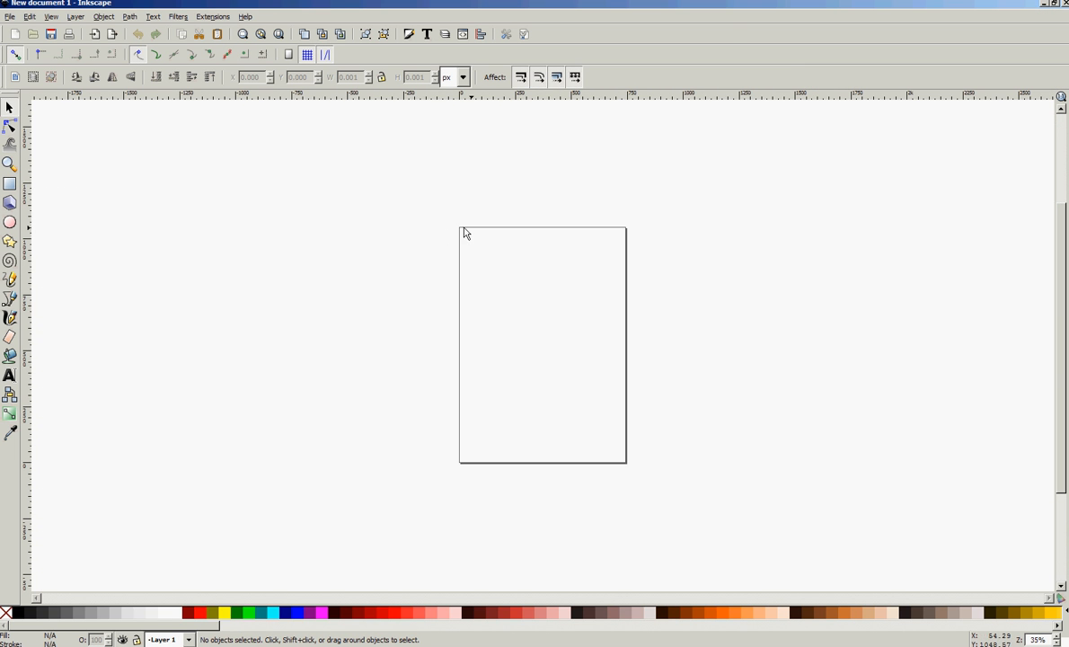
pyautogui.rightClick(337, 244)
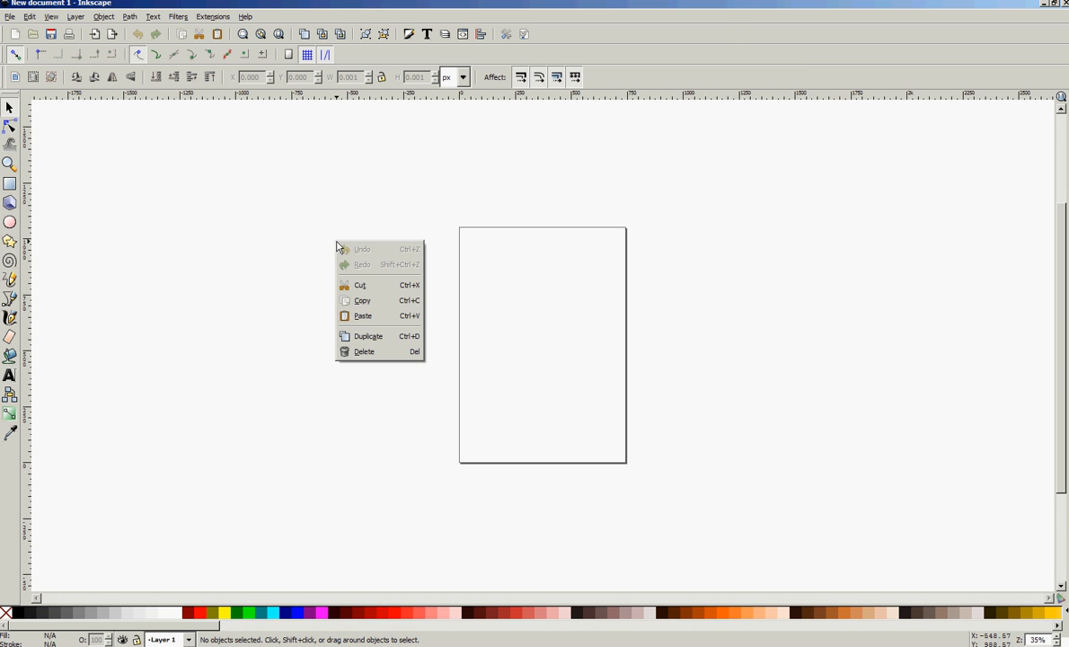
pyautogui.click(370, 316)
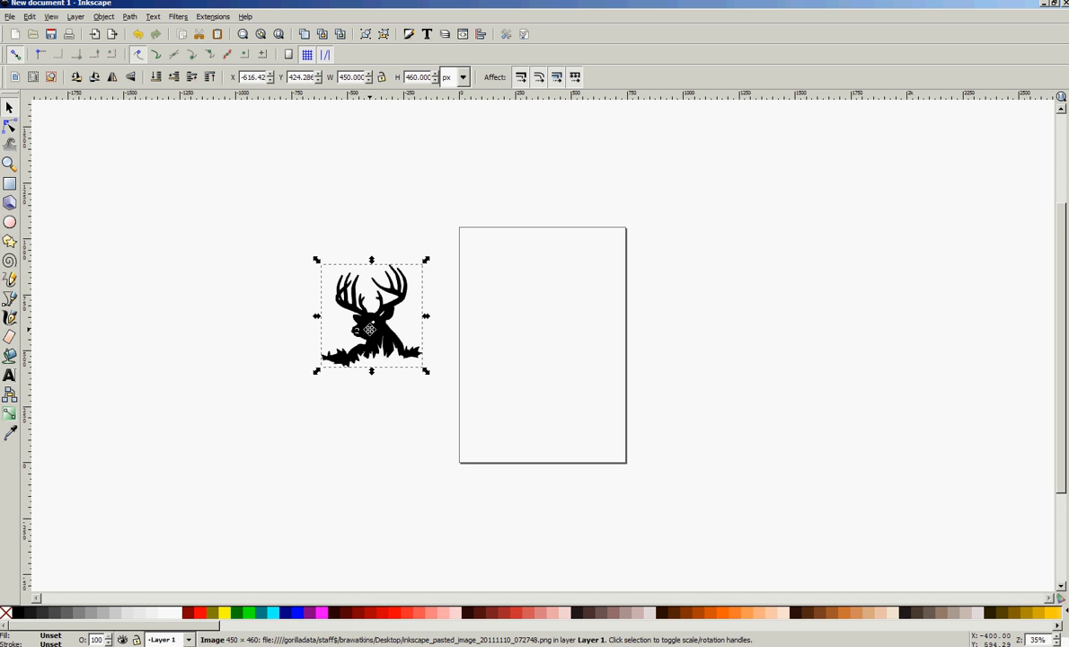
# Examine the pixelated edges of the pasted deer image up close around the jaw and neck.
pyautogui.scroll(8, 369, 335)
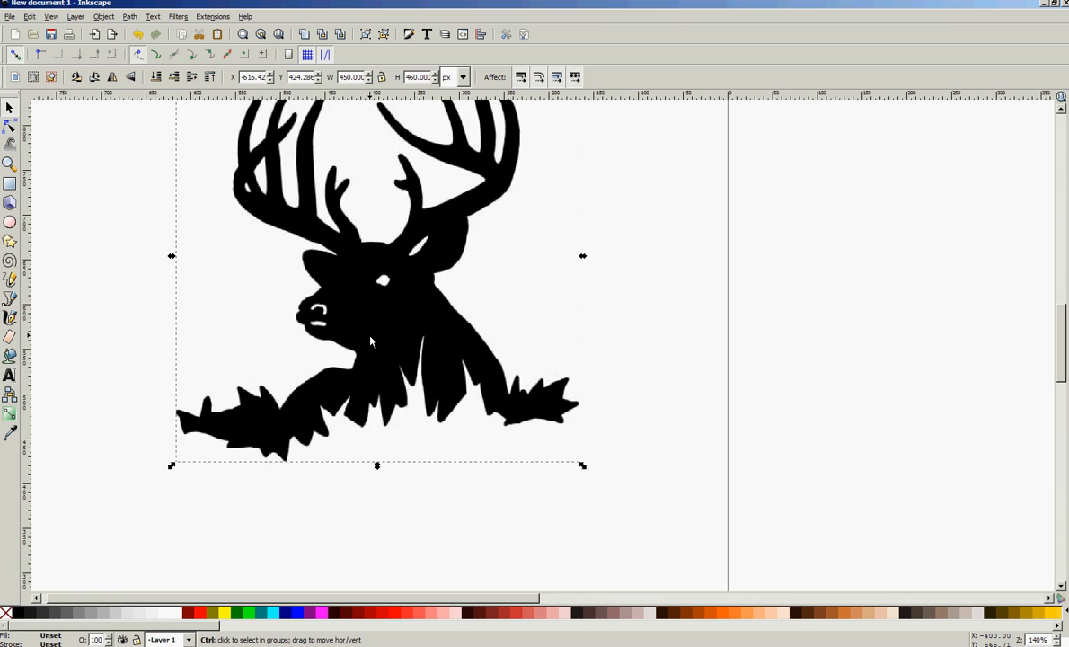
pyautogui.scroll(2, 370, 341)
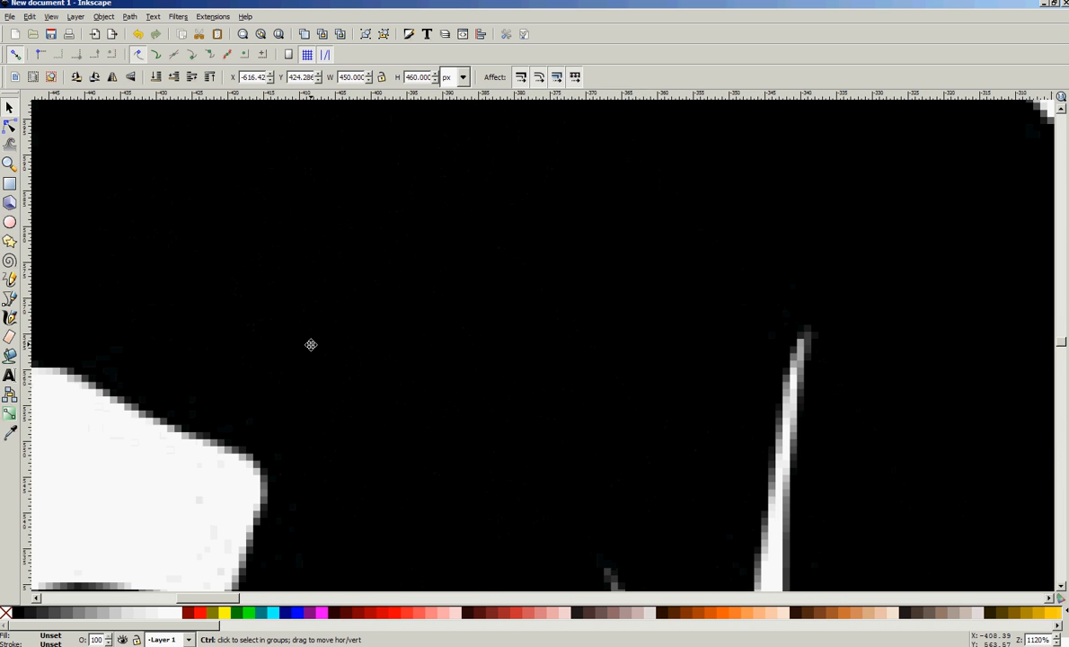
pyautogui.scroll(-2, 311, 345)
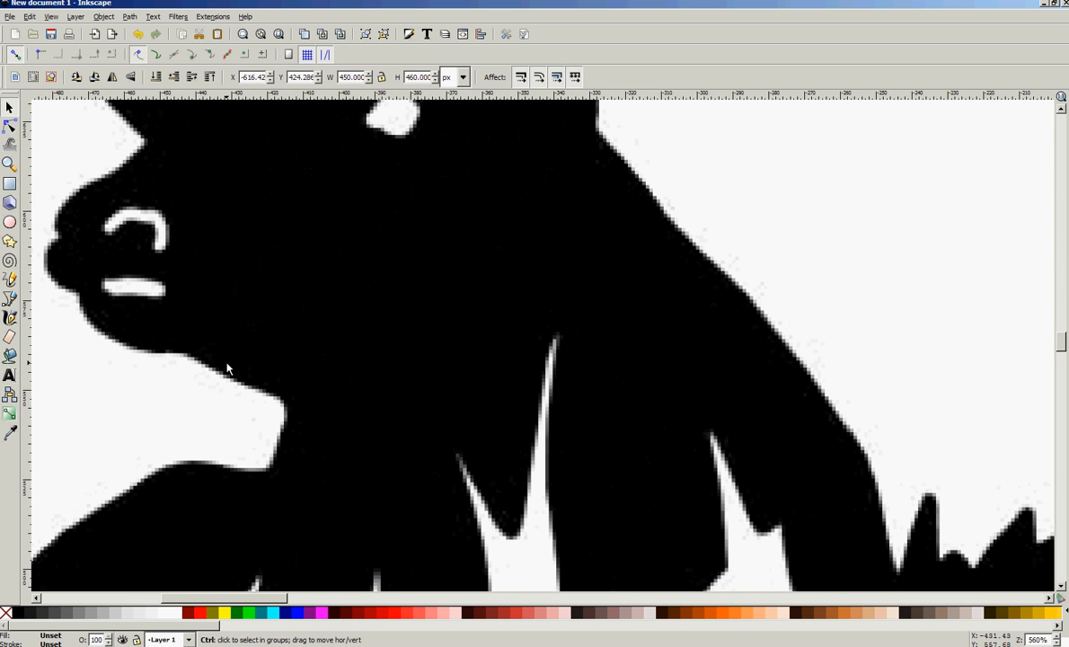
pyautogui.scroll(4, 227, 368)
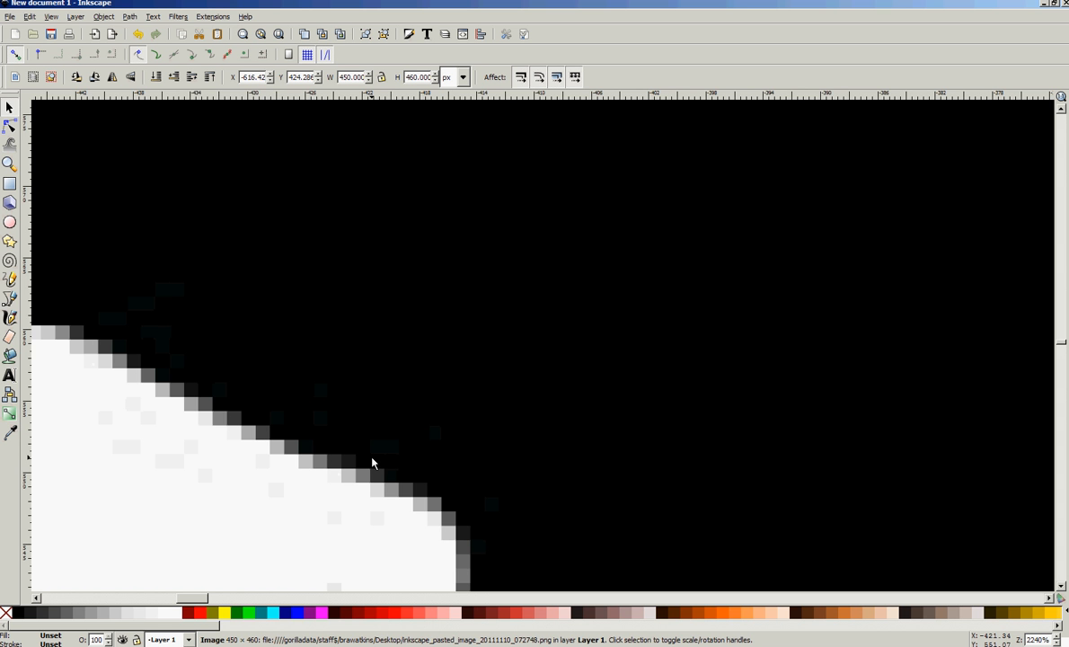
pyautogui.scroll(-10, 372, 463)
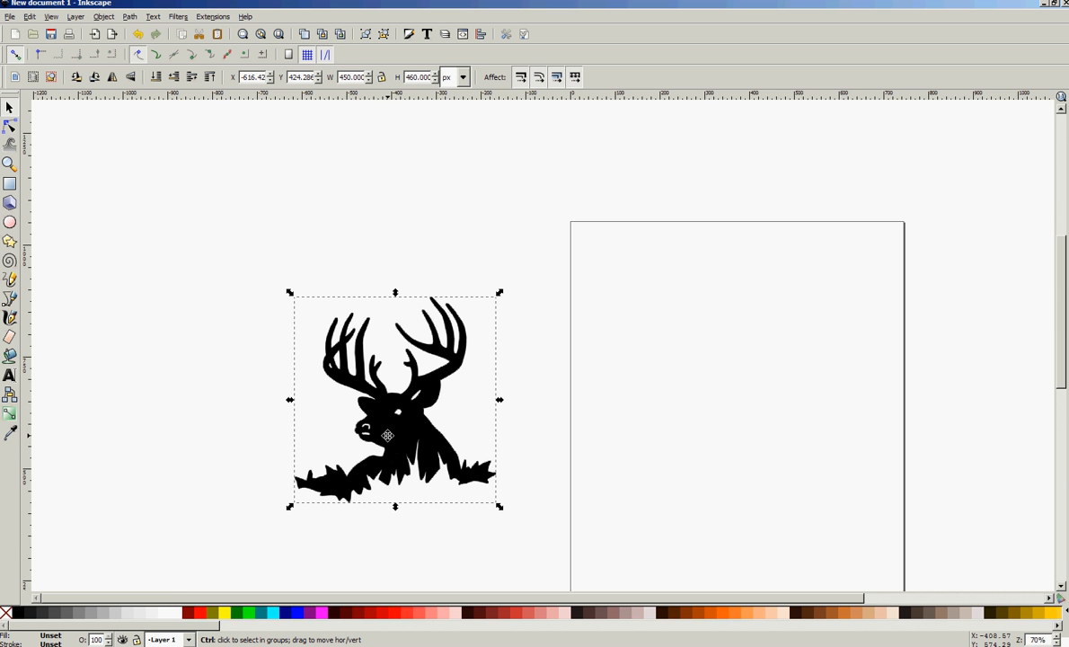
pyautogui.scroll(2, 387, 435)
pyautogui.scroll(-2, 387, 435)
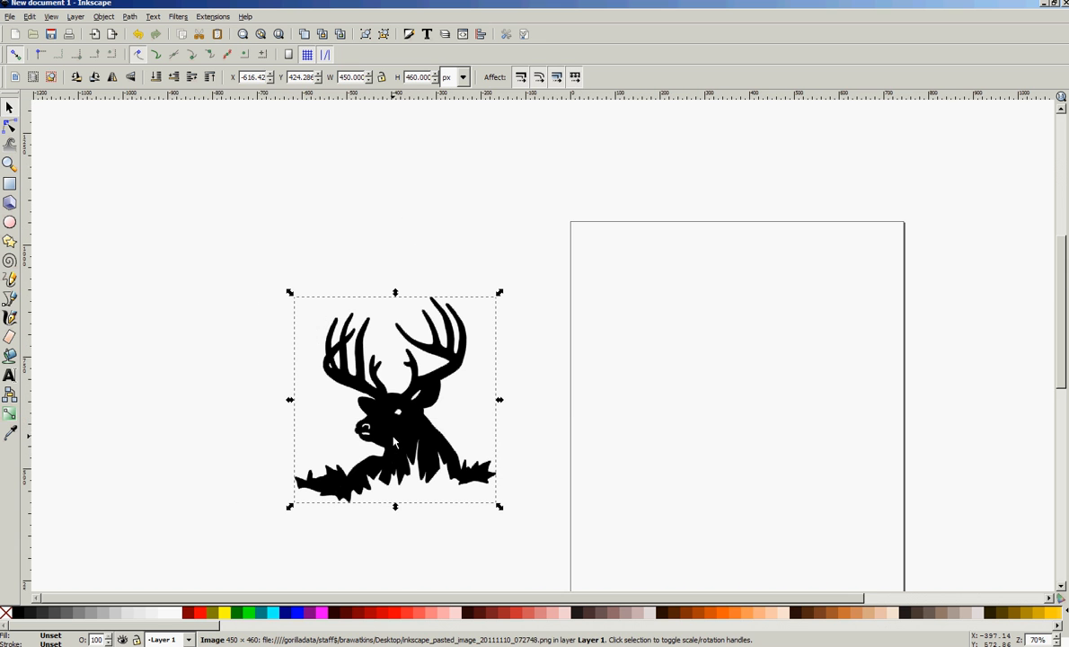
pyautogui.click(130, 18)
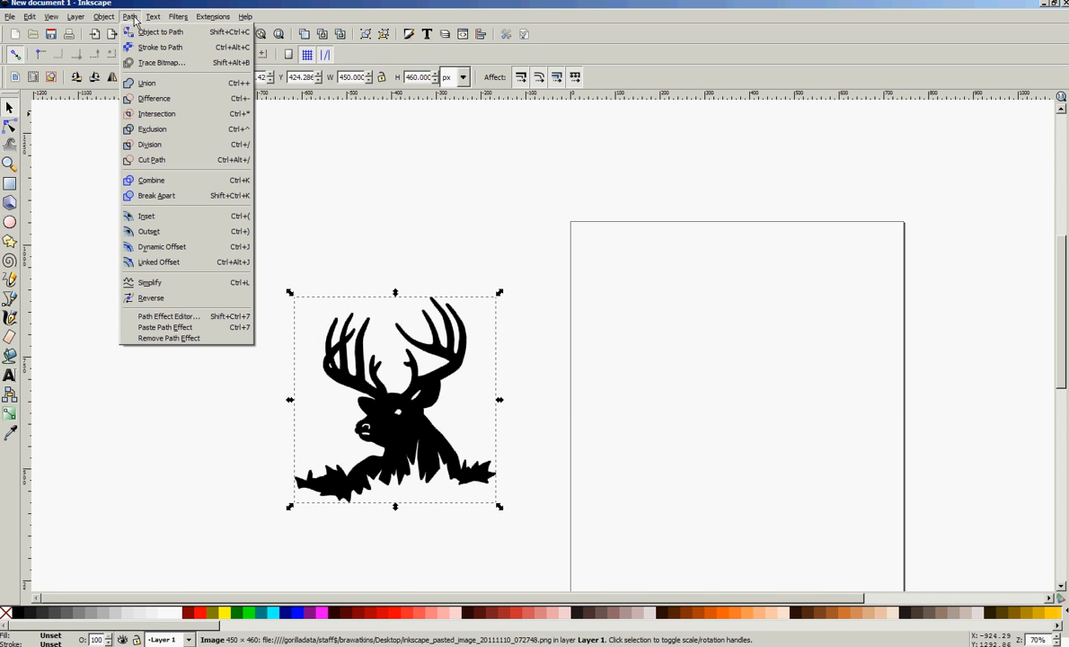
pyautogui.moveTo(178, 16)
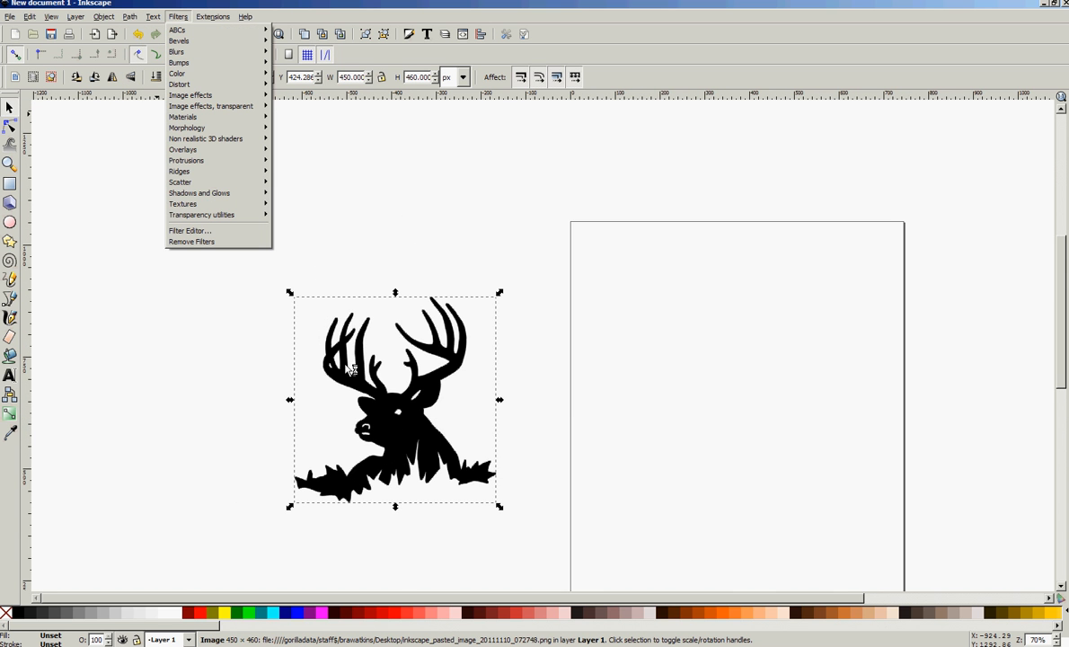
pyautogui.click(238, 388)
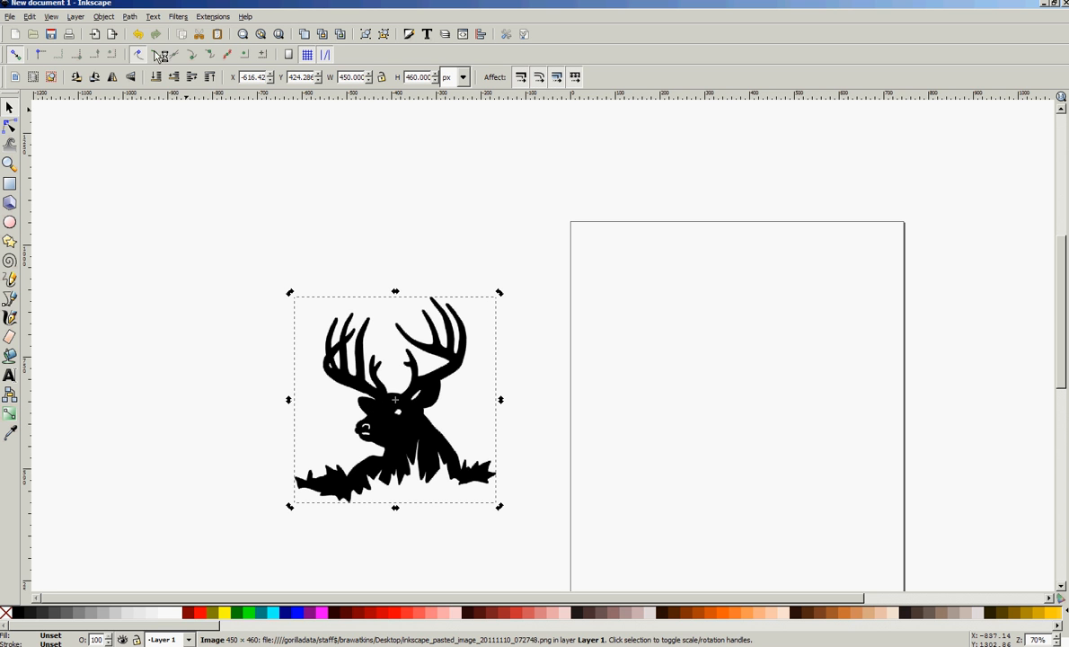
# Trace the deer bitmap into a vector path with a single brightness-cutoff scan at threshold 0.450, previewing it first, and close the tracing dialog.
pyautogui.click(131, 17)
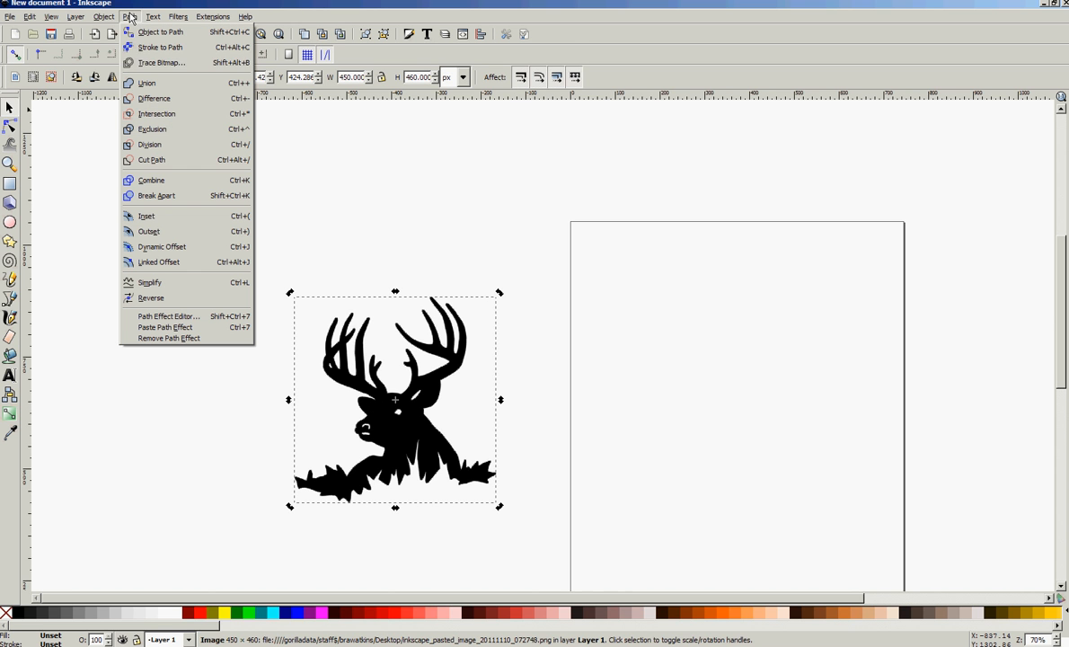
pyautogui.click(191, 63)
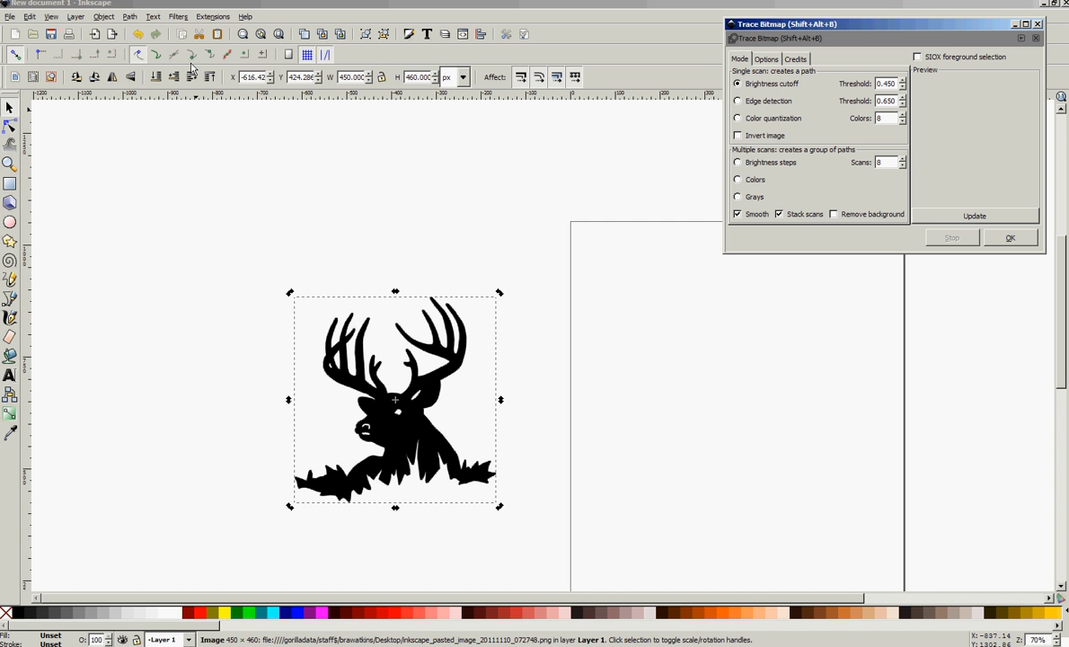
pyautogui.click(975, 217)
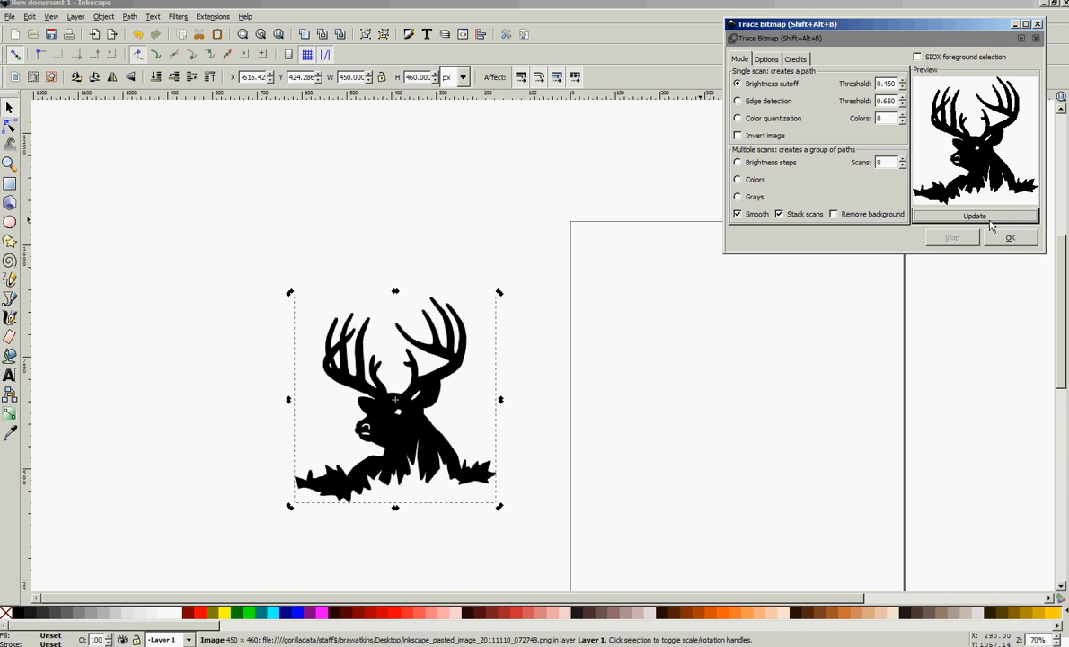
pyautogui.click(1009, 238)
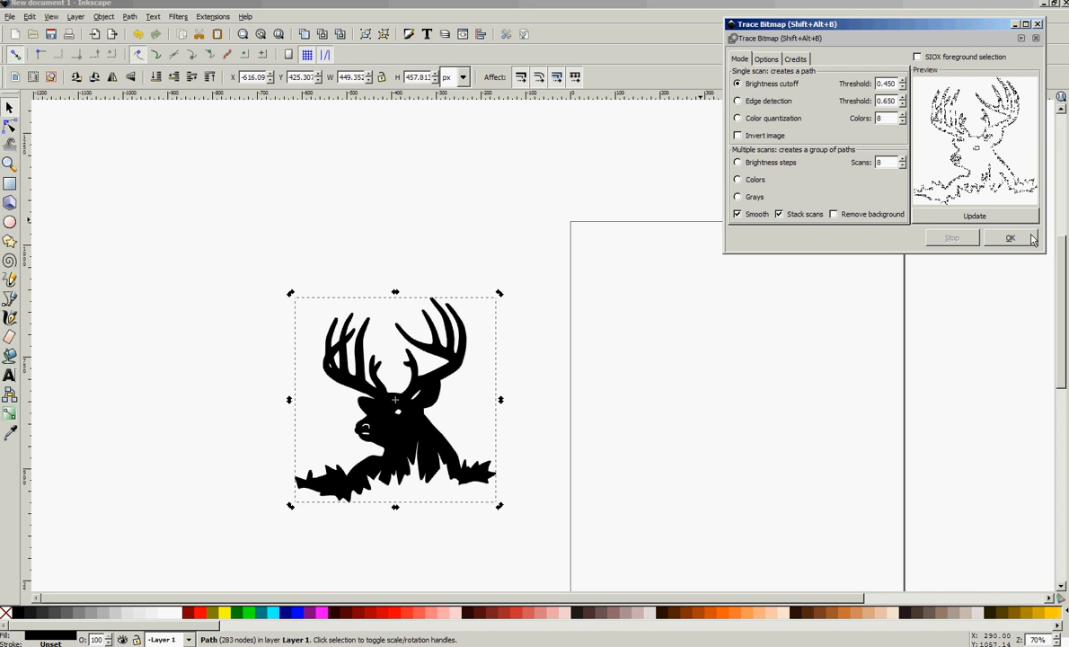
pyautogui.click(1037, 25)
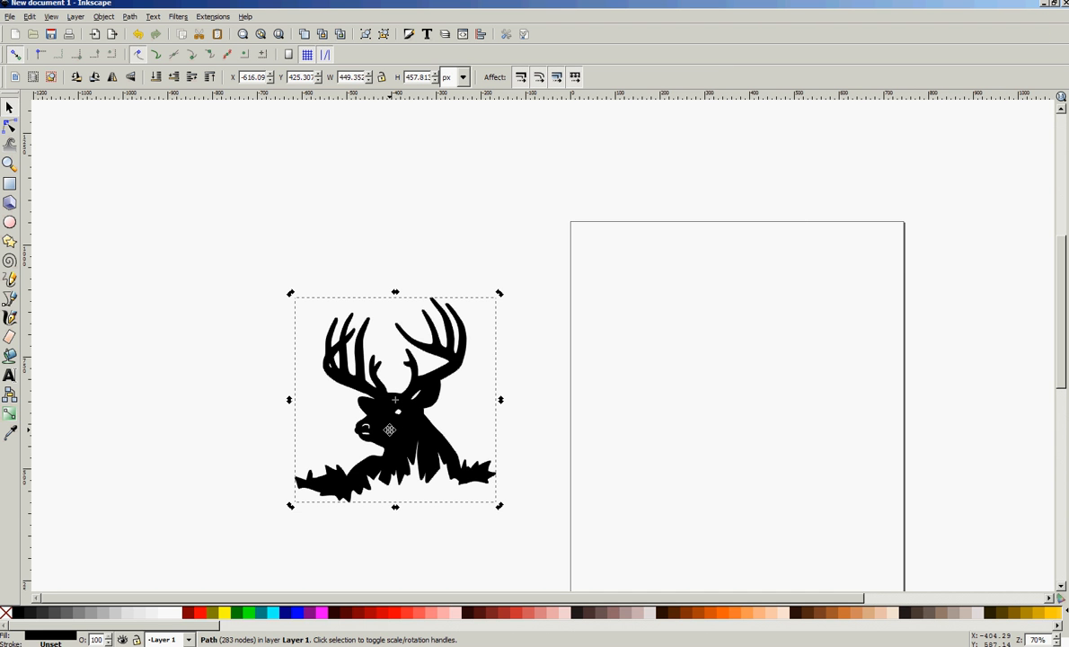
# Move the traced deer off the original onto the page's upper-left corner and place the original image directly beneath it.
pyautogui.moveTo(388, 430)
pyautogui.mouseDown()
pyautogui.moveTo(537, 329)
pyautogui.moveTo(562, 277)
pyautogui.mouseUp()
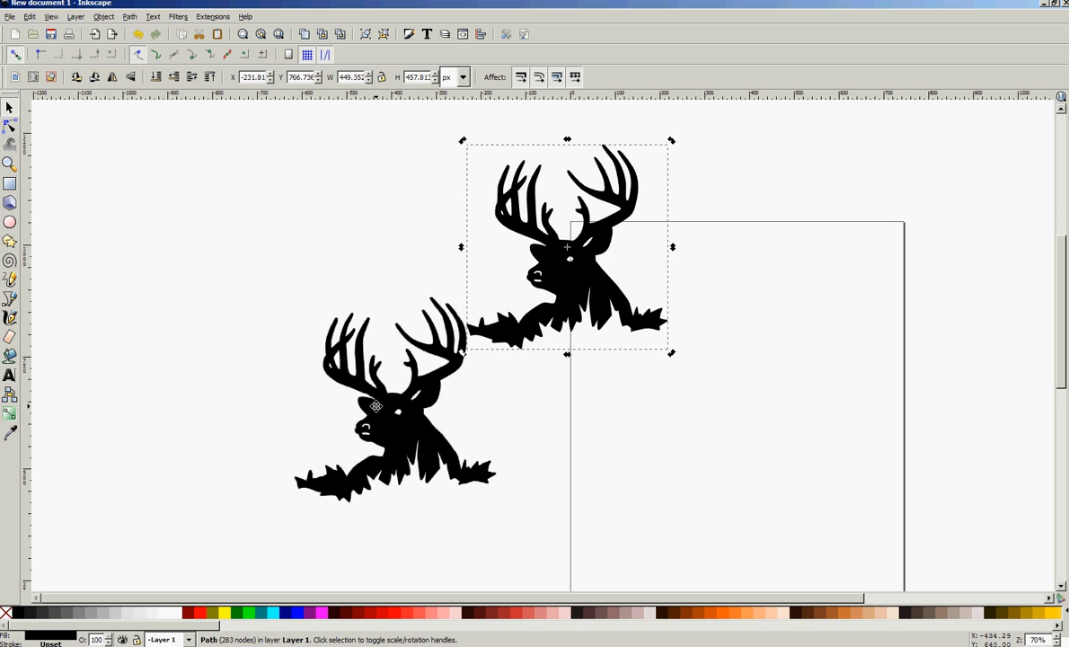
pyautogui.moveTo(380, 409)
pyautogui.mouseDown()
pyautogui.moveTo(450, 458)
pyautogui.moveTo(522, 465)
pyautogui.moveTo(551, 483)
pyautogui.mouseUp()
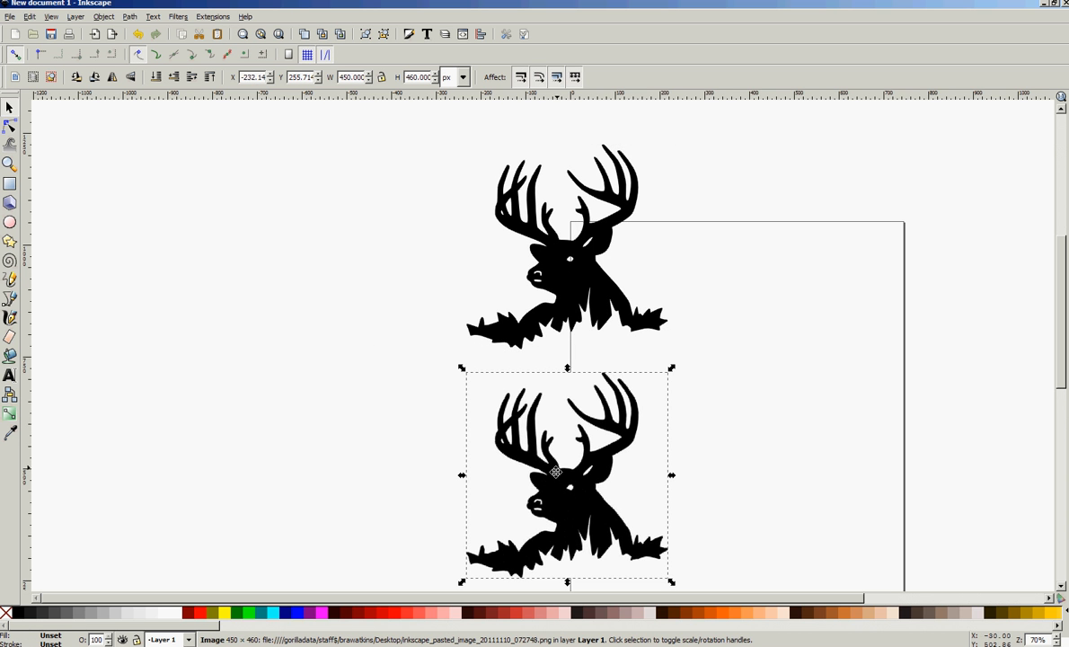
pyautogui.scroll(-1, 451, 393)
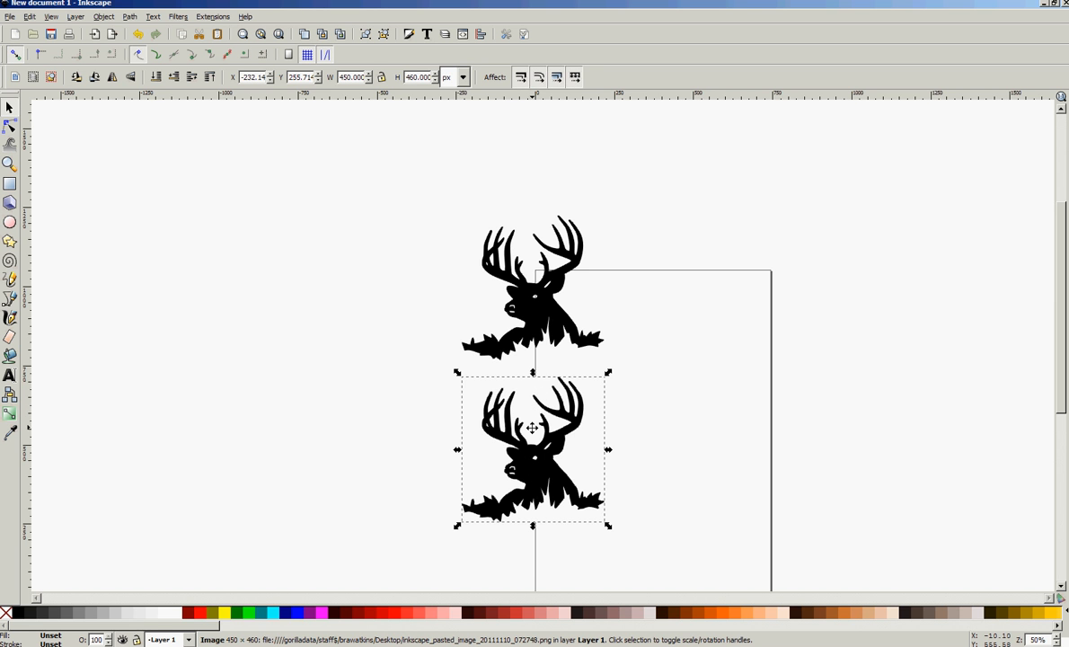
# Compare the edges of the original image around the antlers with those of the traced deer around the jaw and neck up close.
pyautogui.click(415, 471)
pyautogui.click(497, 310)
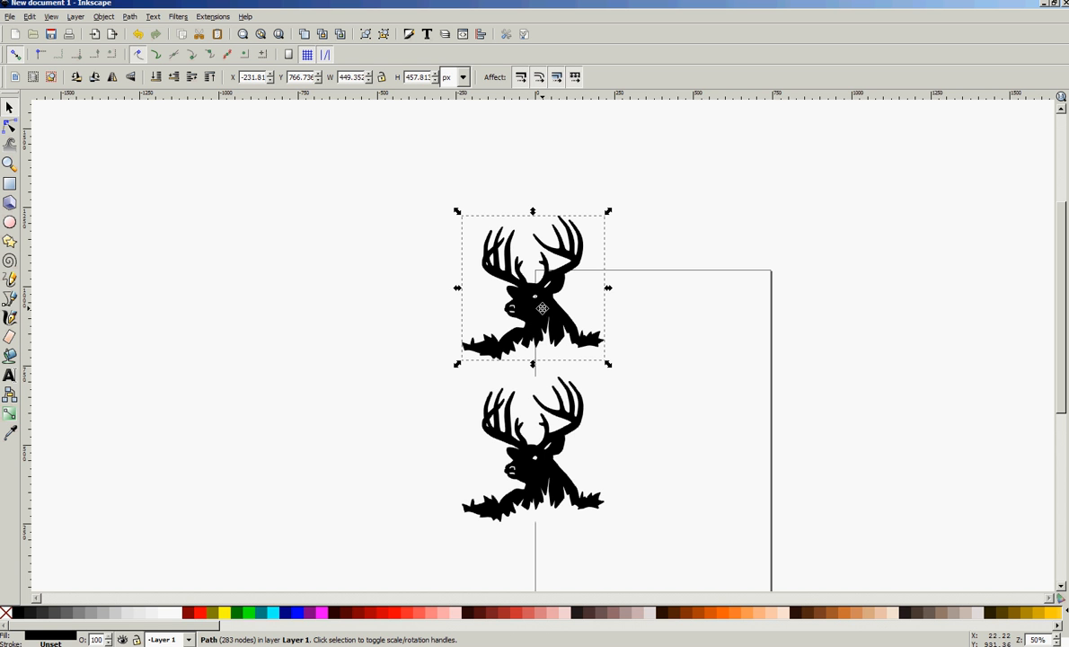
pyautogui.keyDown('ctrl'); pyautogui.scroll(6, 510, 434); pyautogui.keyUp('ctrl')
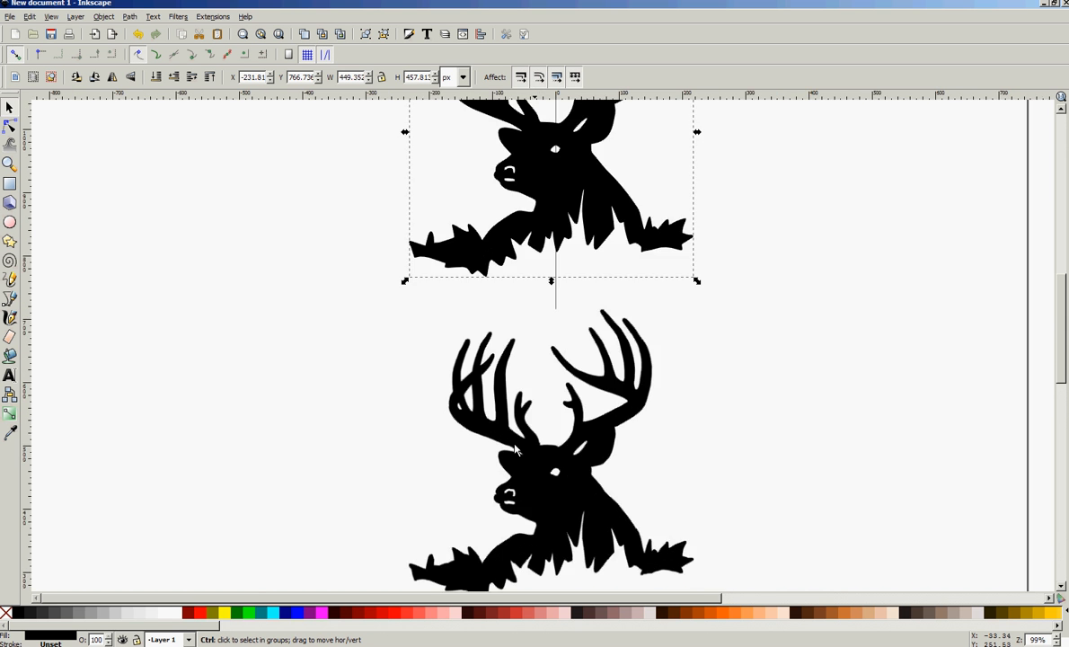
pyautogui.keyDown('ctrl'); pyautogui.scroll(4, 510, 429); pyautogui.keyUp('ctrl')
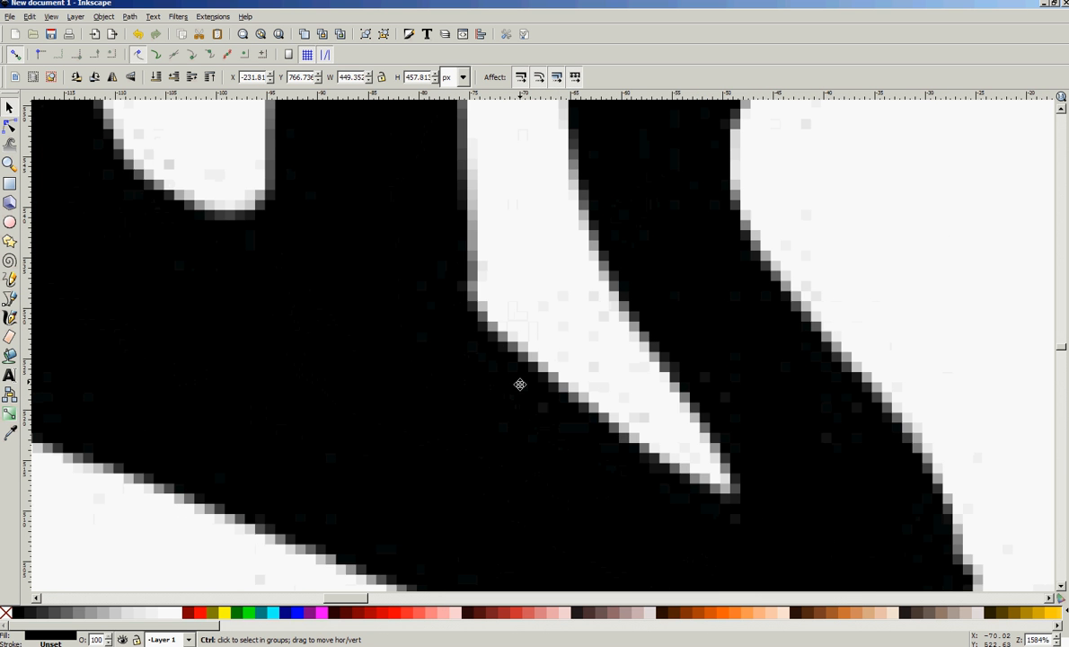
pyautogui.keyDown('ctrl'); pyautogui.scroll(-10, 543, 374); pyautogui.keyUp('ctrl')
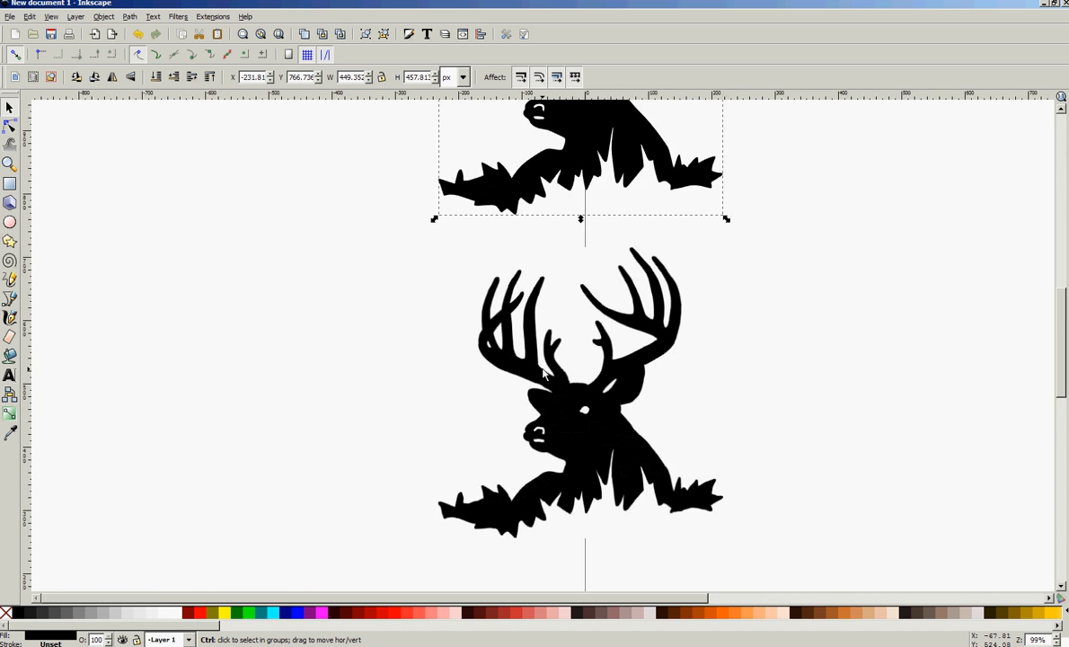
pyautogui.keyDown('ctrl'); pyautogui.scroll(12, 549, 248); pyautogui.keyUp('ctrl')
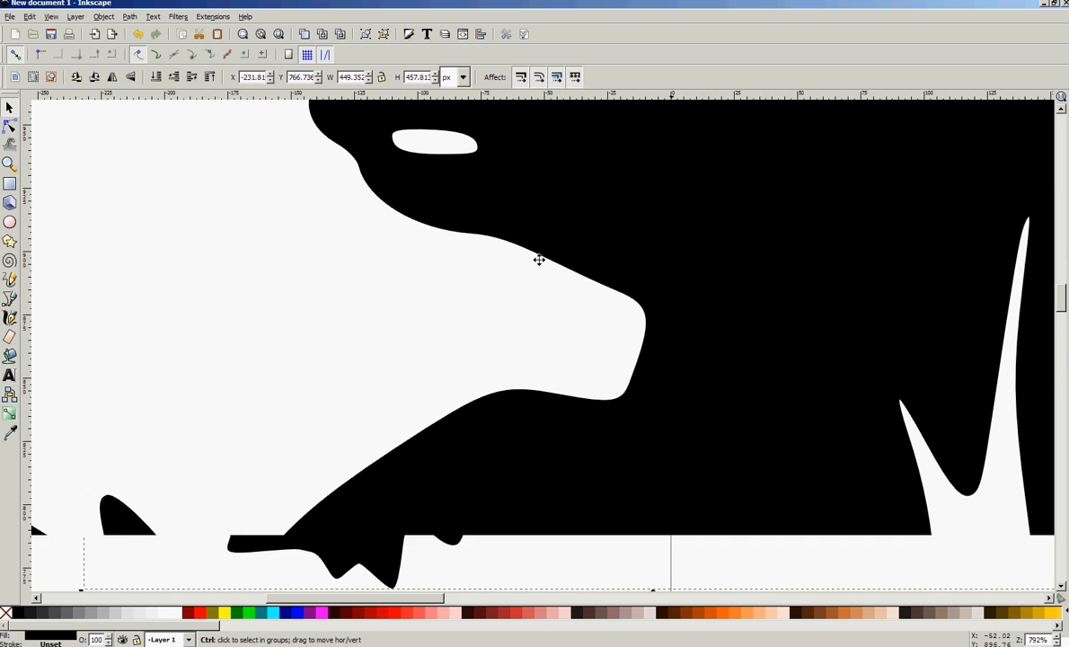
pyautogui.keyDown('ctrl'); pyautogui.scroll(-1, 539, 265); pyautogui.keyUp('ctrl')
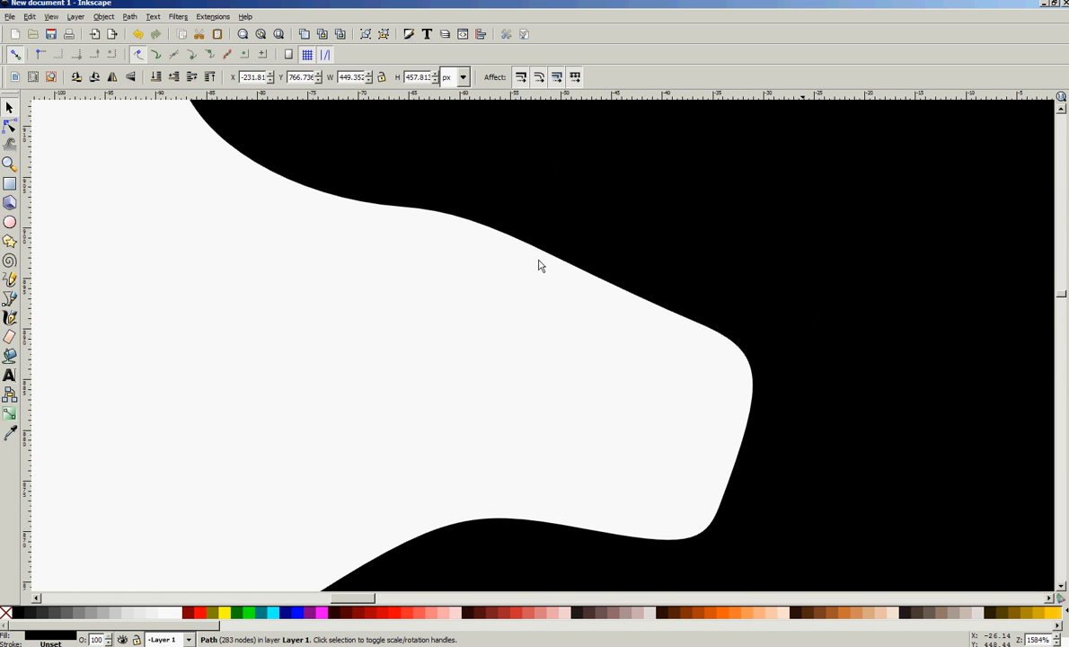
pyautogui.keyDown('ctrl'); pyautogui.scroll(-10, 540, 265); pyautogui.keyUp('ctrl')
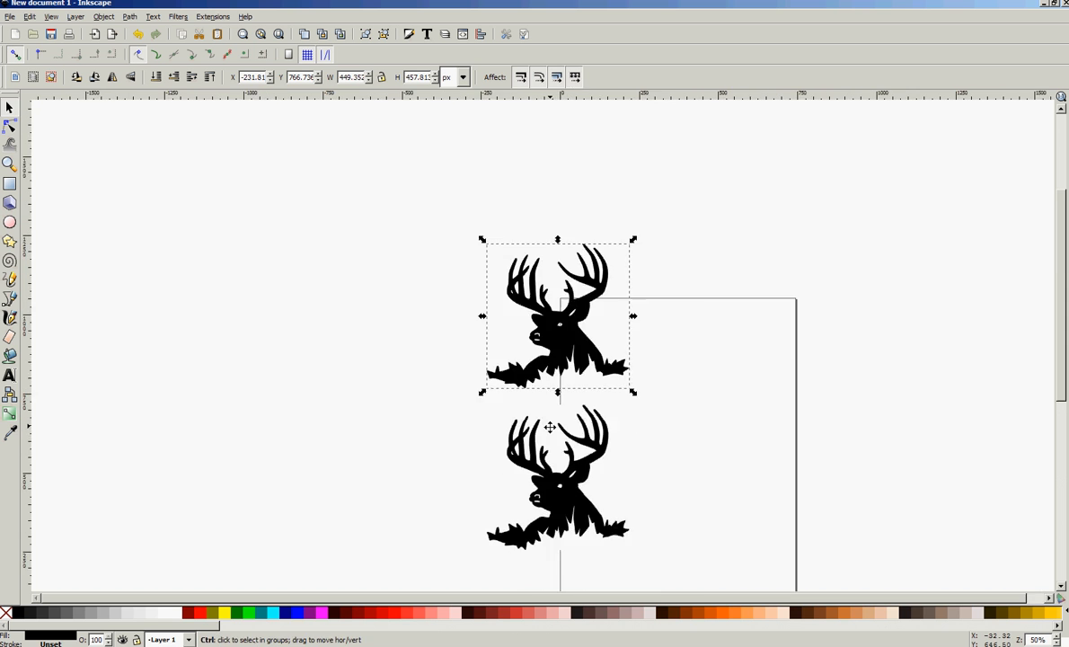
pyautogui.keyDown('ctrl'); pyautogui.scroll(-2, 549, 428); pyautogui.keyUp('ctrl')
pyautogui.keyDown('ctrl'); pyautogui.scroll(4, 553, 440); pyautogui.keyUp('ctrl')
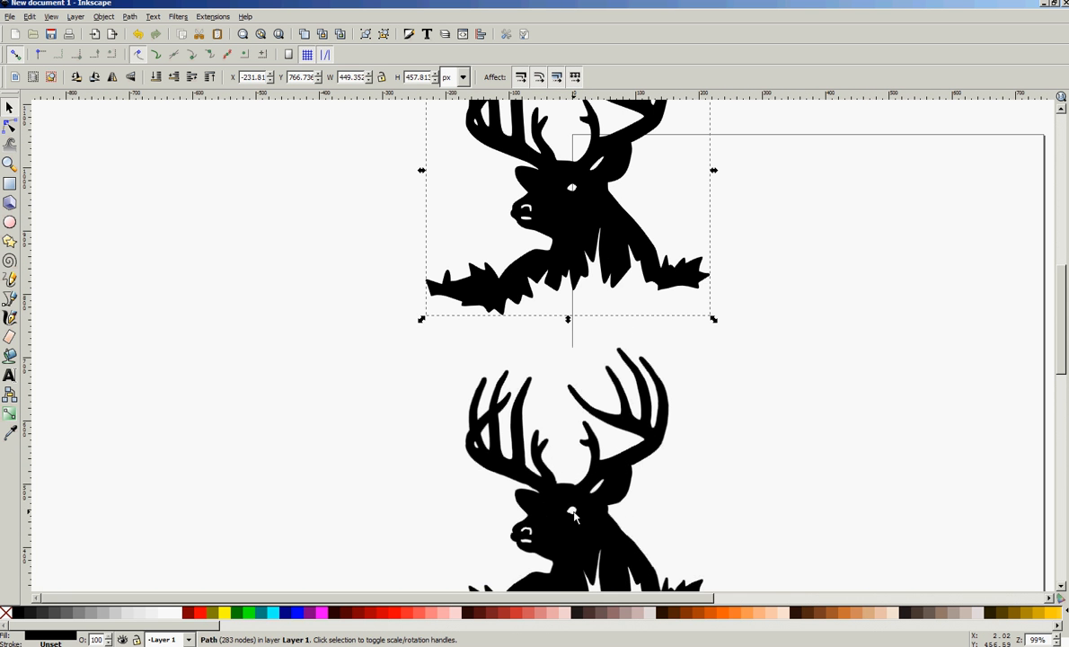
# Delete the original bitmap image and move the traced deer down into the space between the two copies.
pyautogui.click(575, 516)
pyautogui.press('Delete')
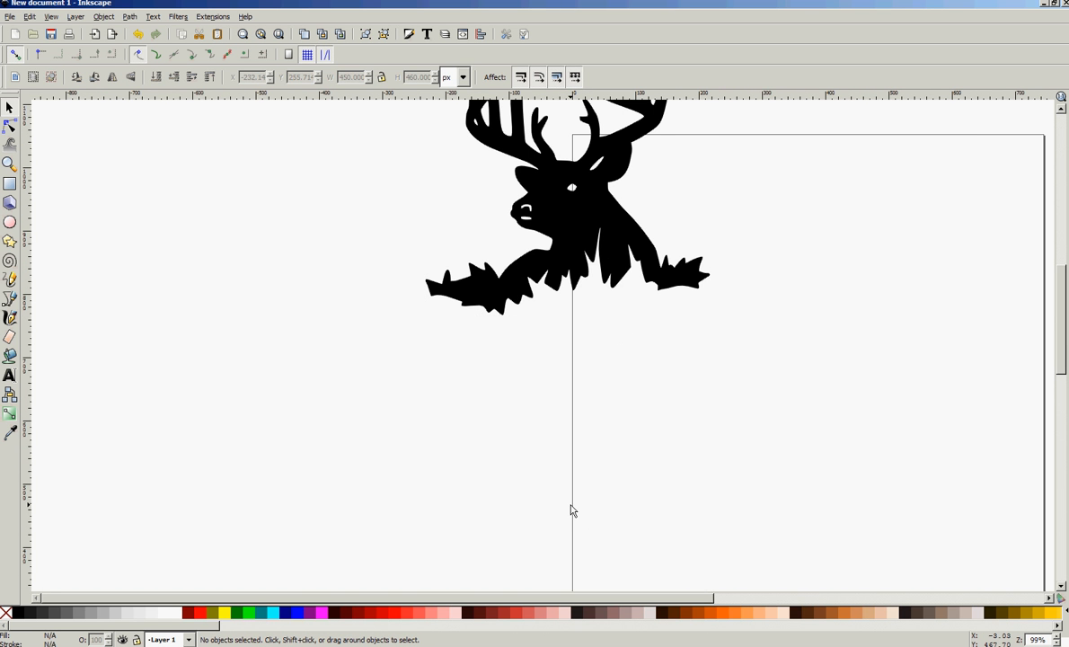
pyautogui.moveTo(533, 207); pyautogui.dragTo(514, 320)
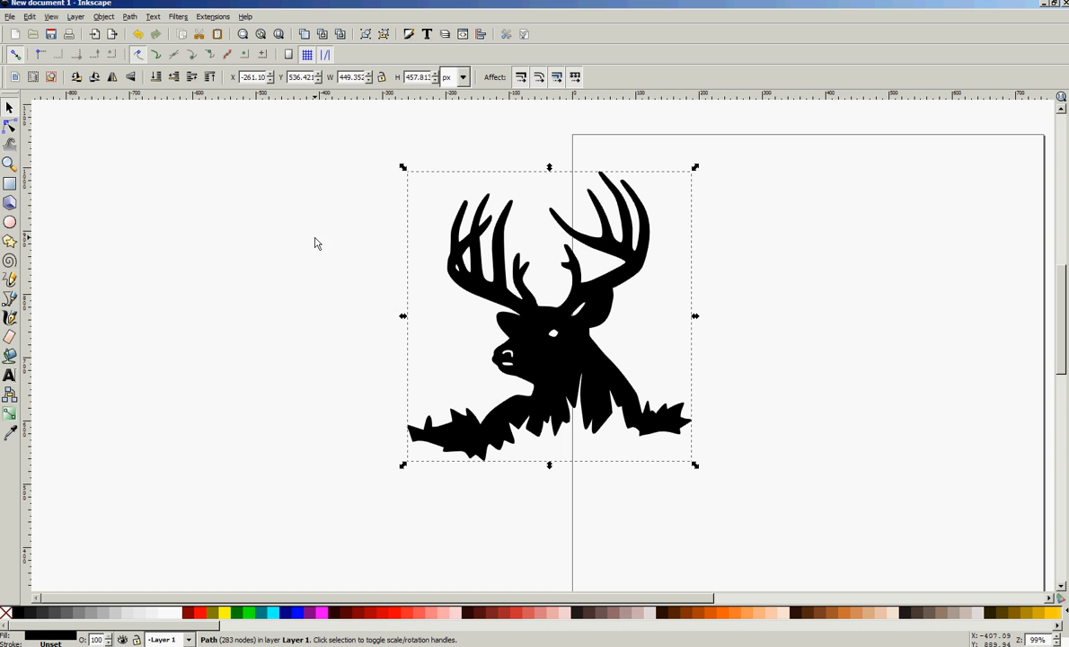
# Save the drawing to the Desktop as "Deer head 1" in Desktop Cutting Plotter (R13) DXF format, leaving ROBO-Master output disabled.
pyautogui.click(9, 18)
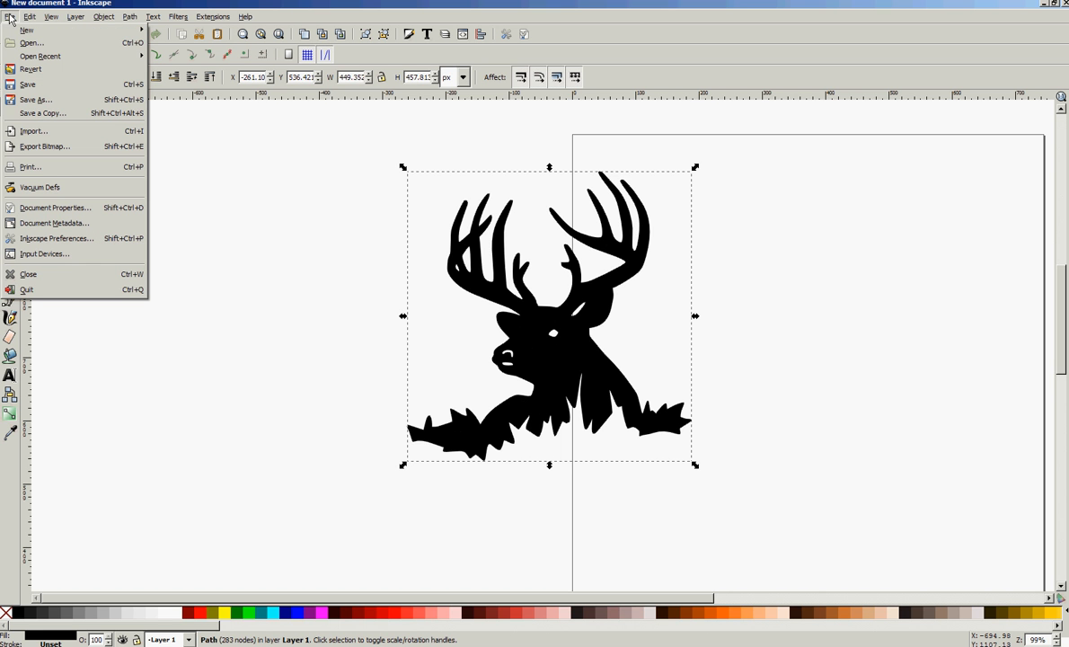
pyautogui.click(45, 101)
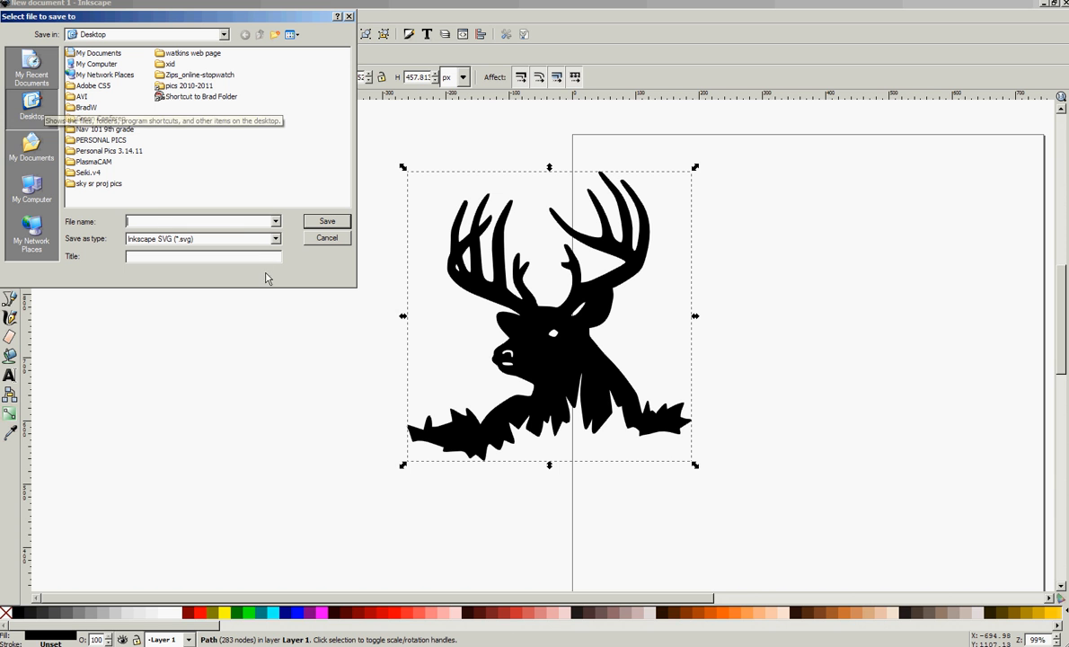
pyautogui.write('D')
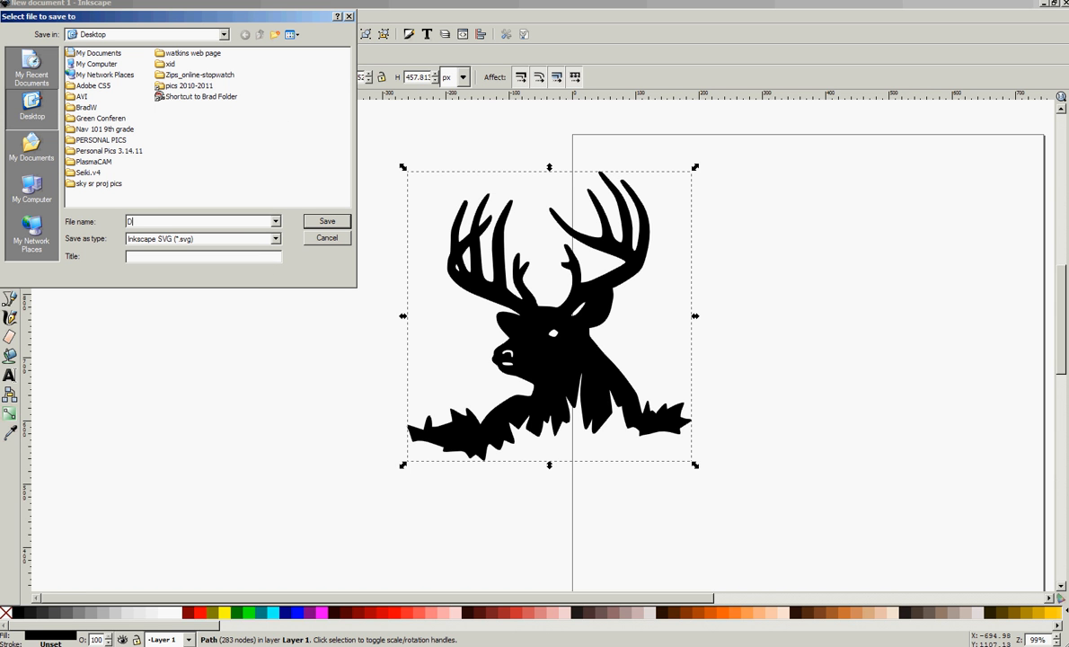
pyautogui.write('eer head 1')
pyautogui.click(253, 244)
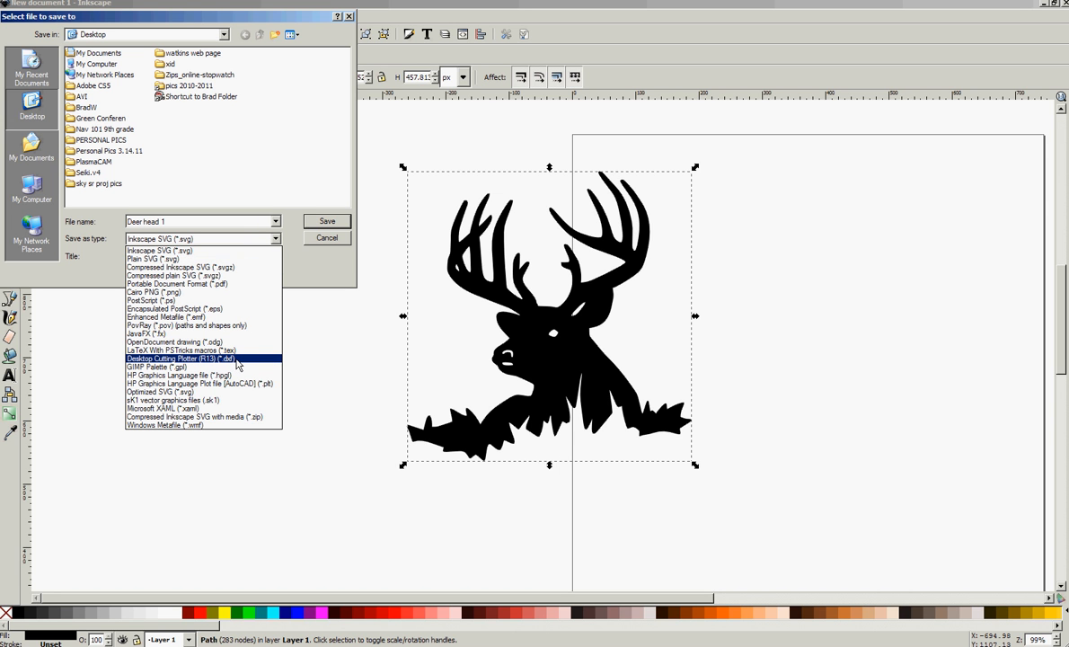
pyautogui.click(237, 360)
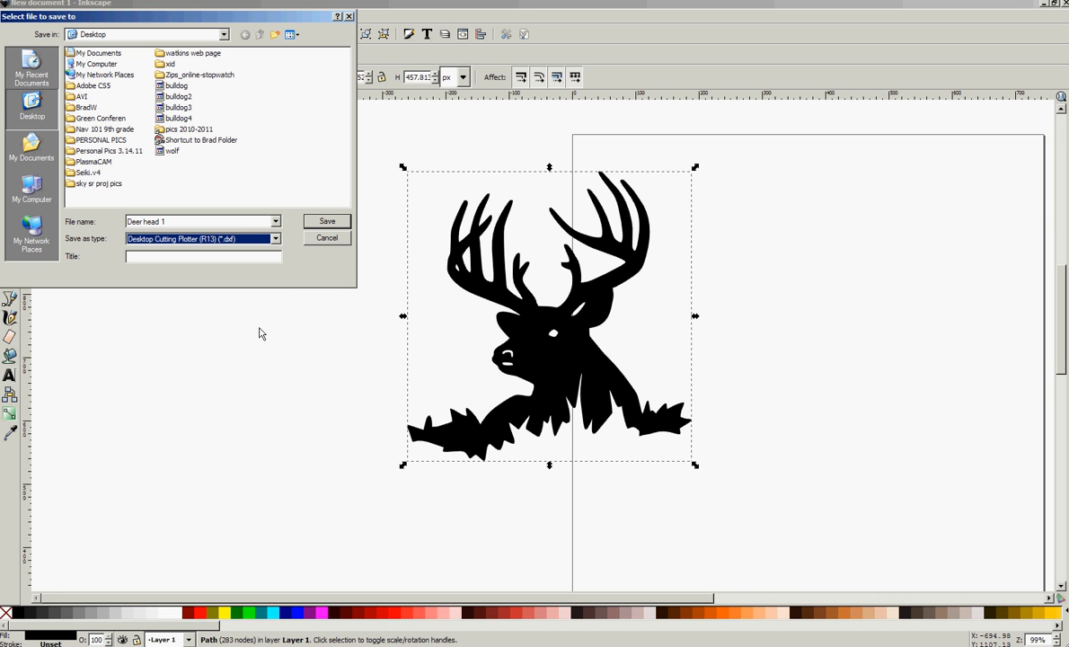
pyautogui.click(328, 224)
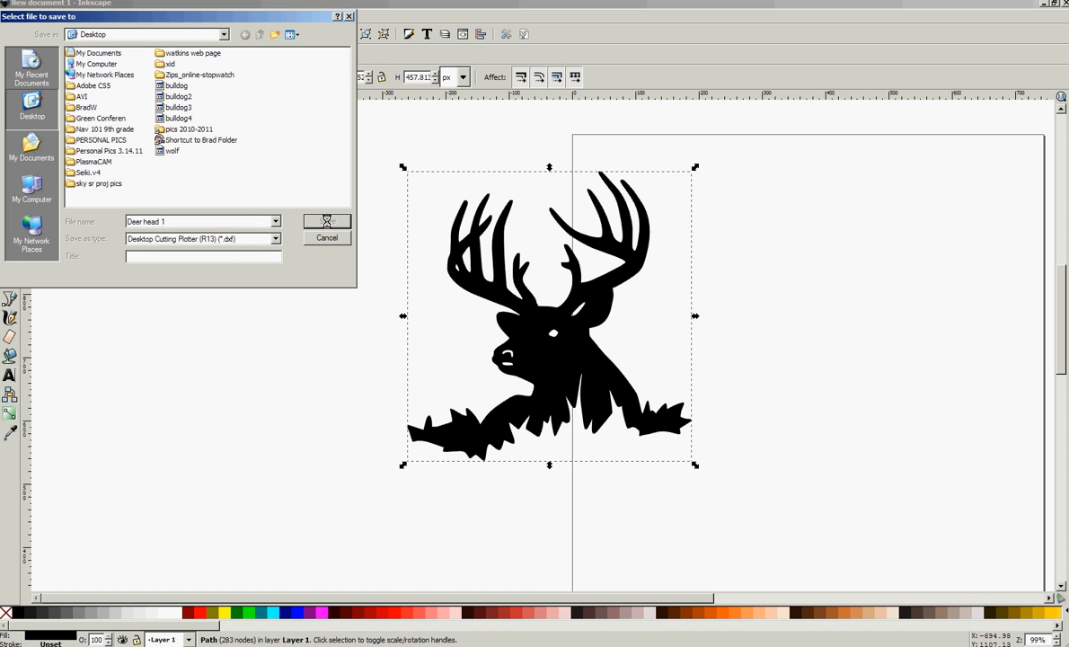
pyautogui.click(1056, 6)
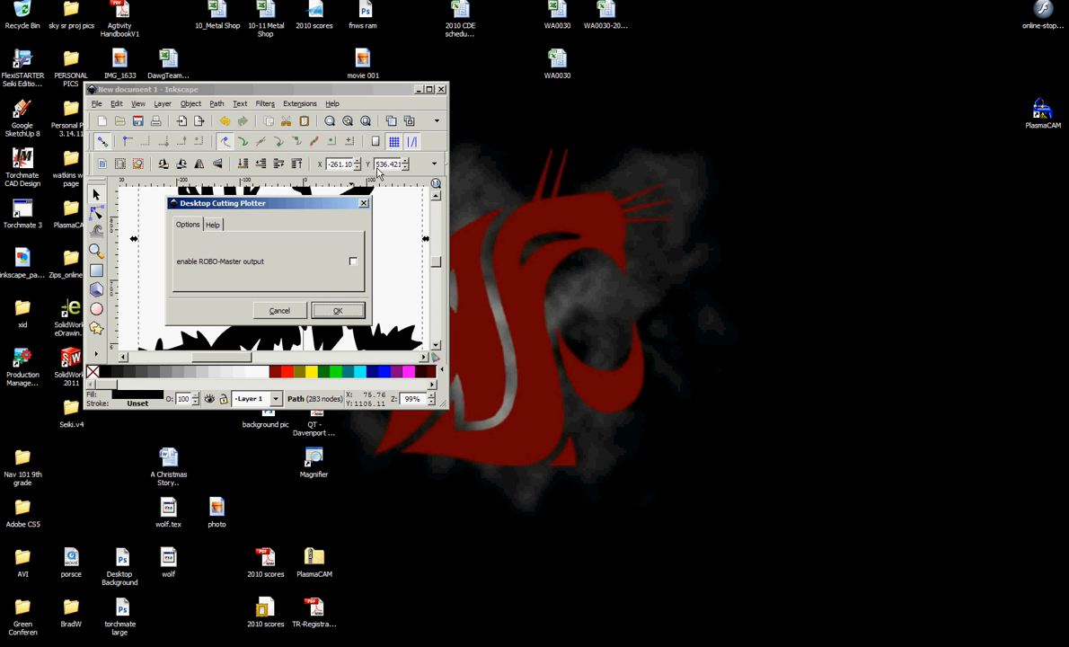
pyautogui.click(335, 310)
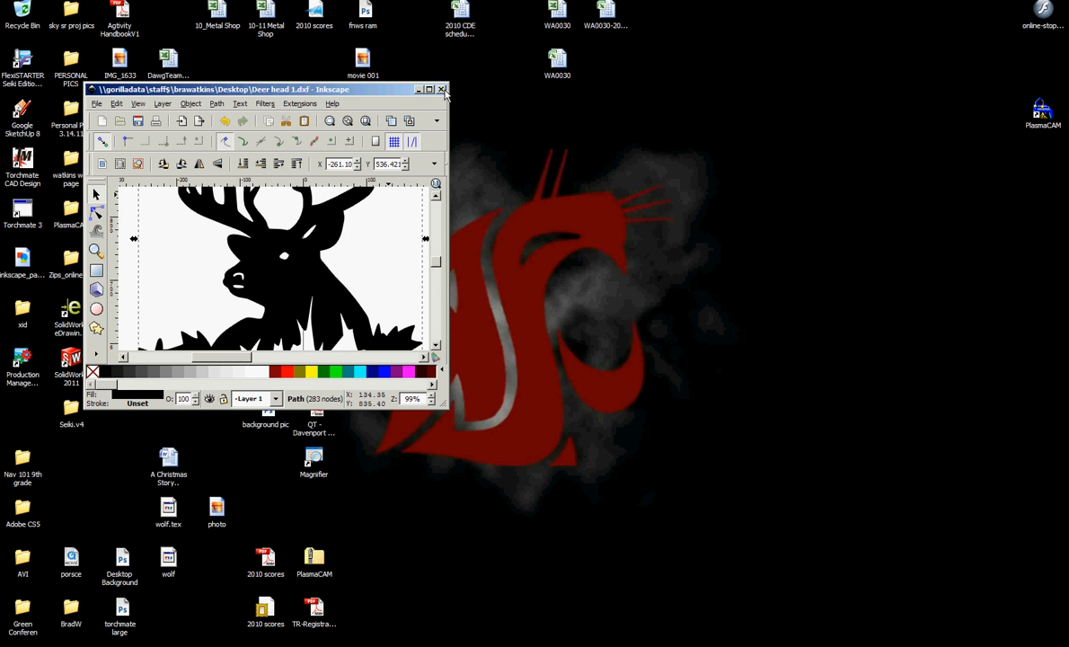
# Close the Inkscape document without saving it as an Inkscape SVG.
pyautogui.hotkey('ctrl', 'w')
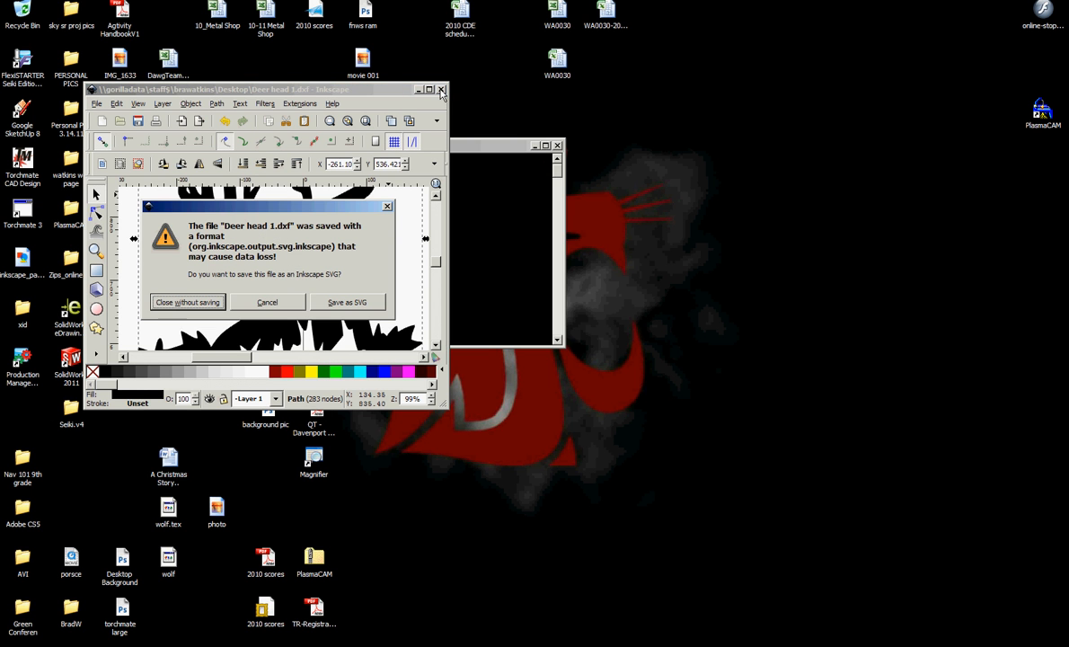
pyautogui.press('Return')
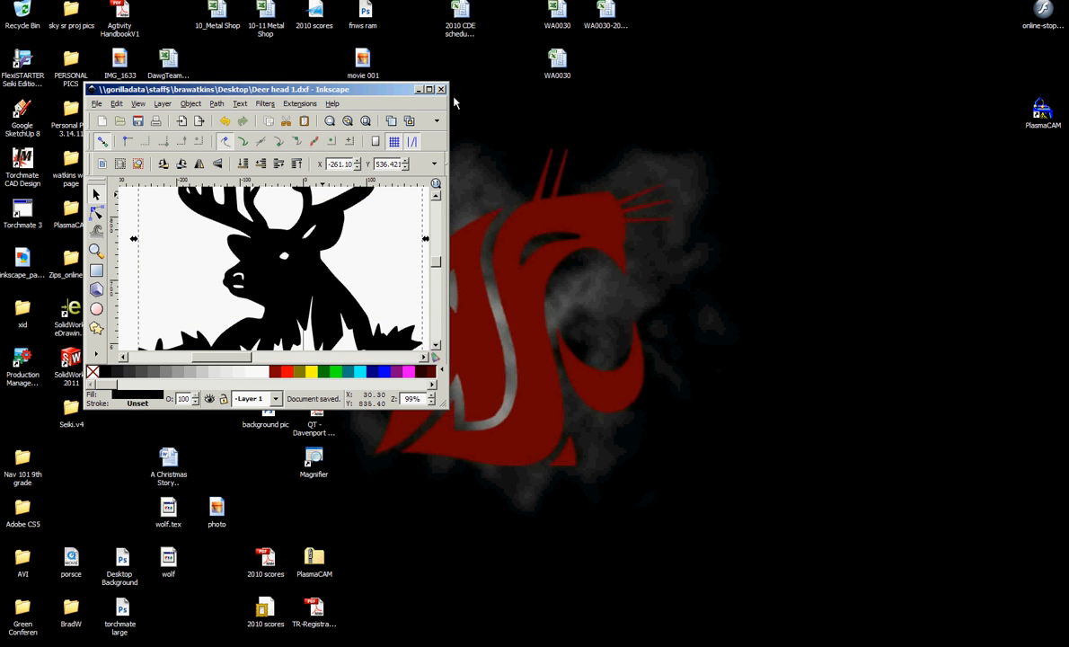
pyautogui.click(440, 89)
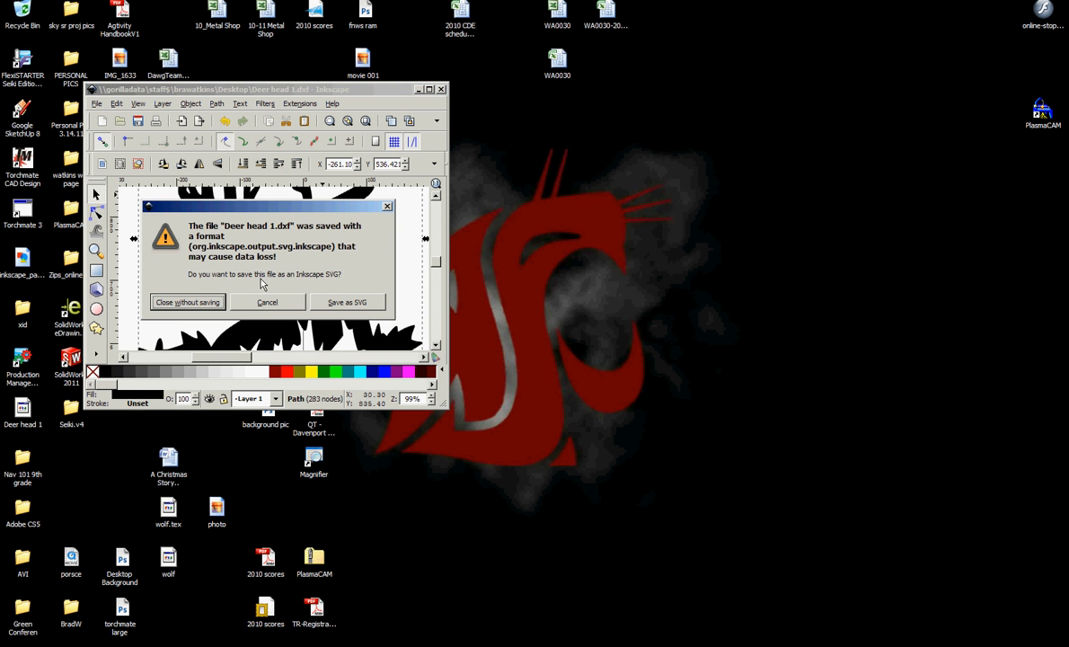
pyautogui.click(187, 302)
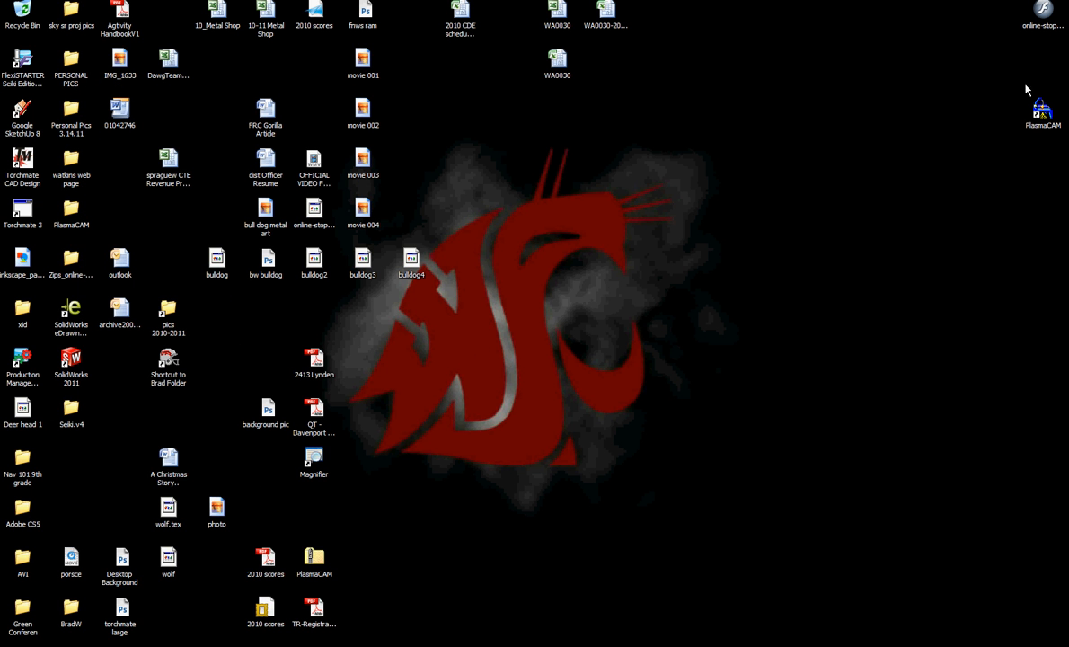
# Switch to PlasmaCAM and import the "Deer head 1" DXF file from the Desktop.
pyautogui.moveTo(1043, 115); pyautogui.dragTo(803, 171)
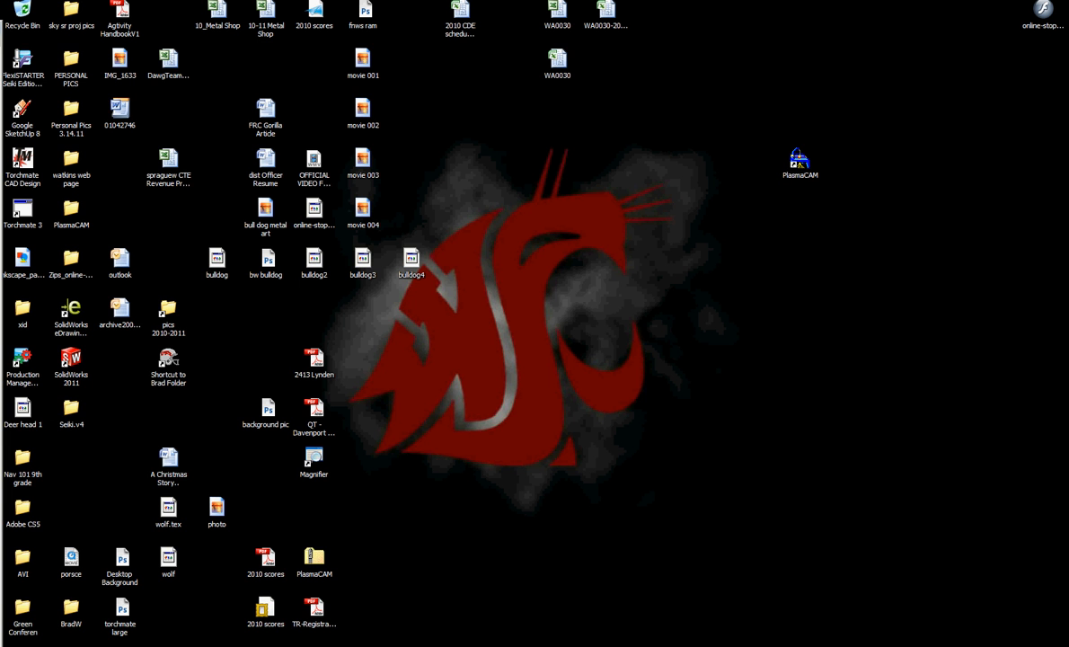
pyautogui.moveTo(0, 29); pyautogui.dragTo(258, 32)
pyautogui.click(77, 42)
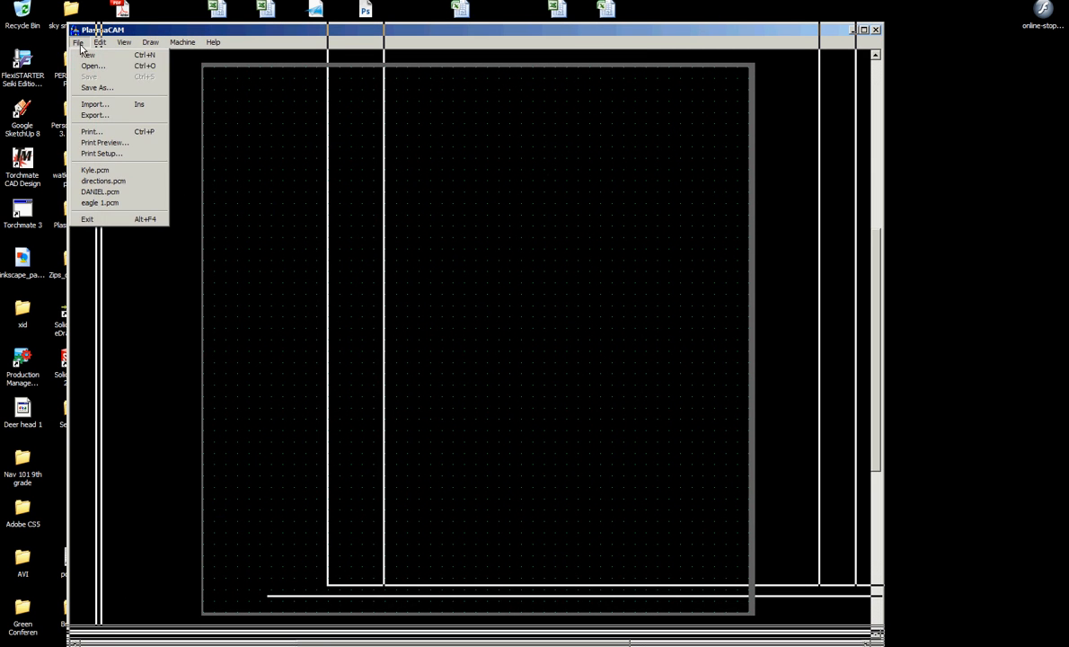
pyautogui.click(106, 104)
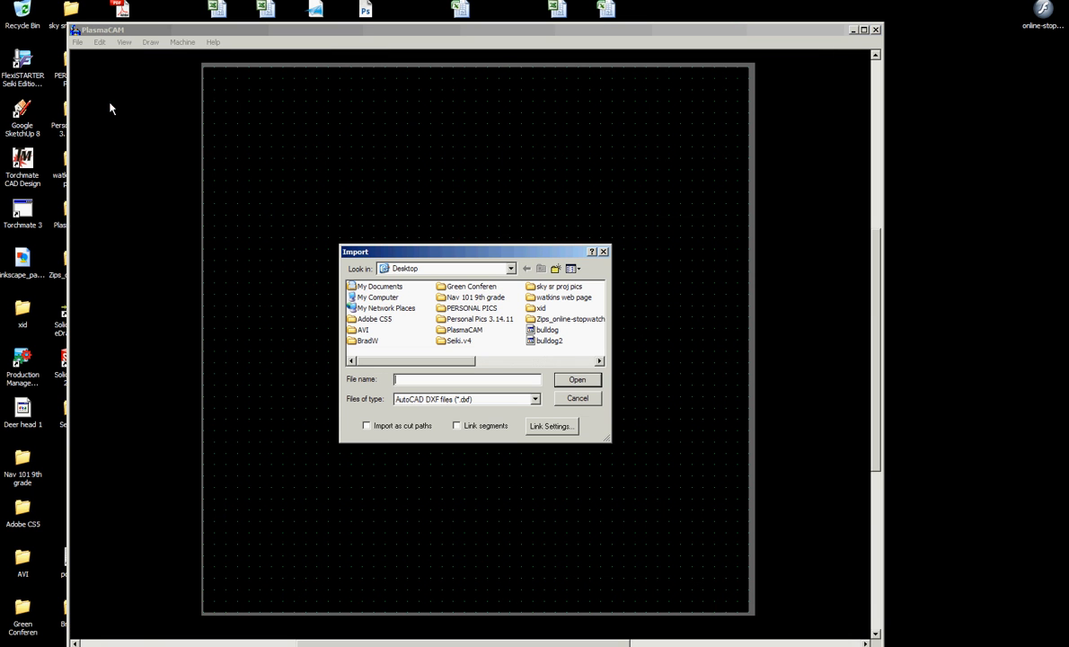
pyautogui.click(597, 361)
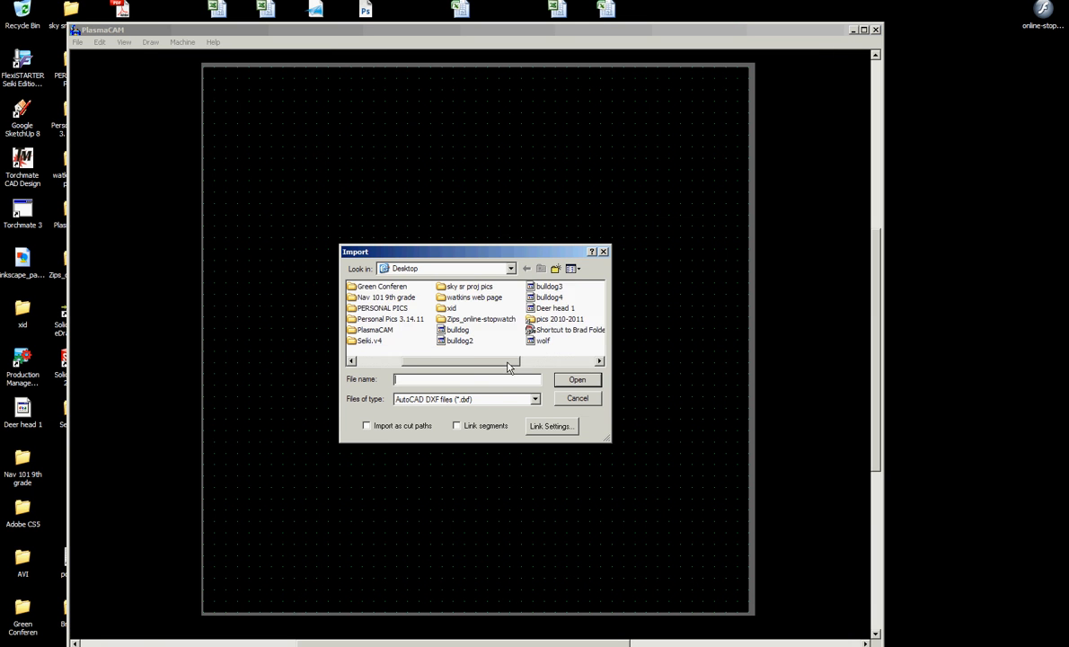
pyautogui.click(597, 361)
pyautogui.moveTo(584, 363); pyautogui.dragTo(505, 363)
pyautogui.click(554, 308)
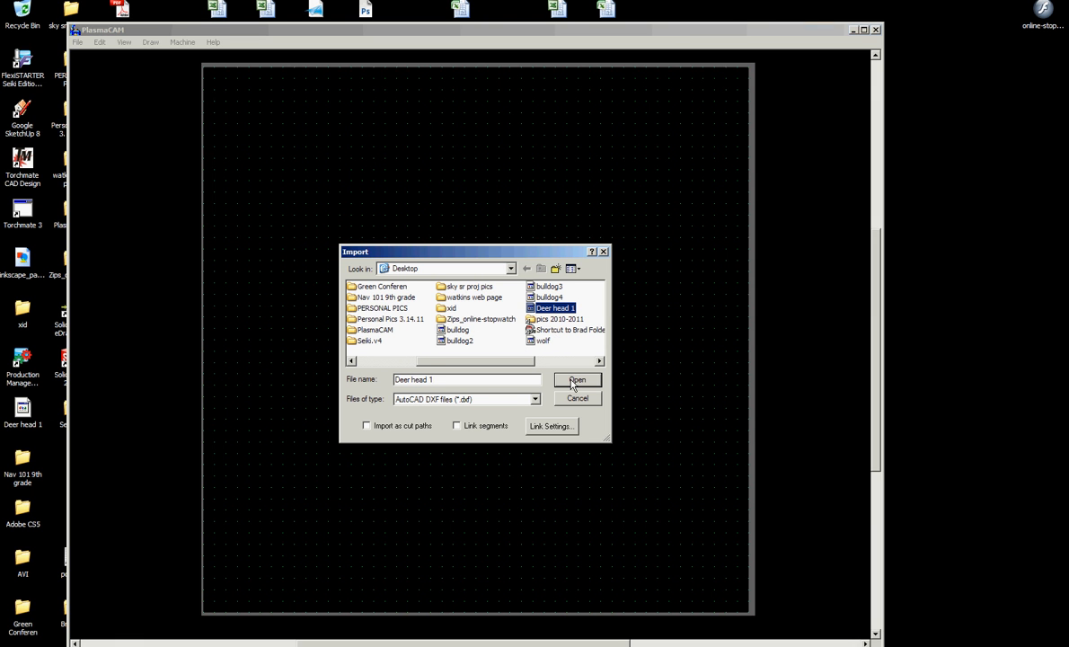
pyautogui.click(576, 381)
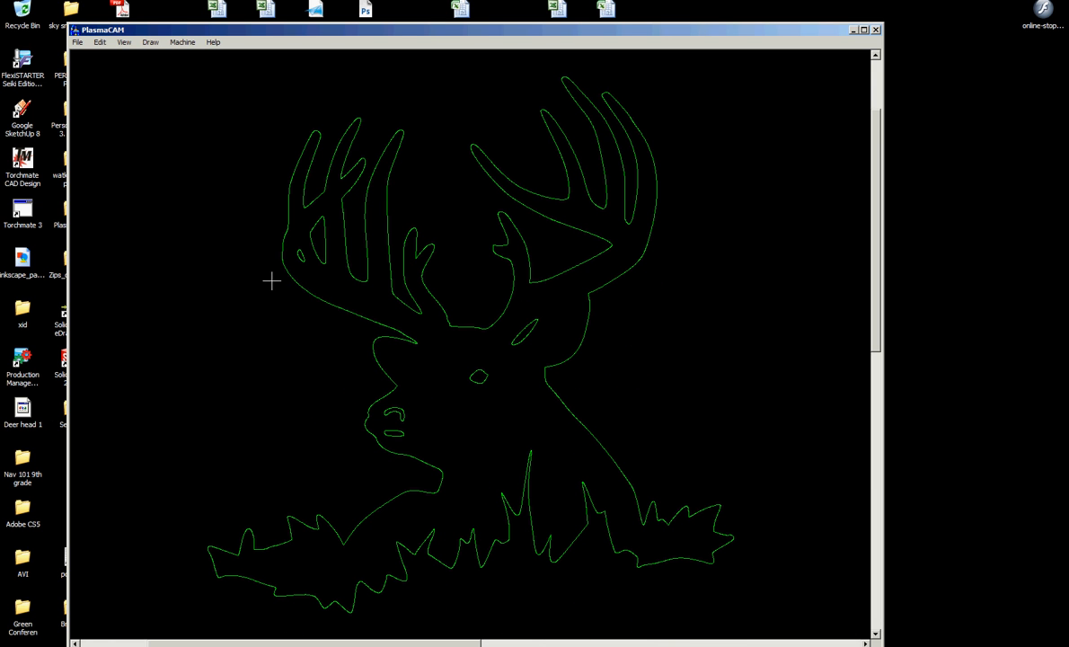
# Select neighbouring pieces of the lower antler outline one at a time up close to check whether the segments are joined.
pyautogui.moveTo(271, 281); pyautogui.dragTo(370, 327)
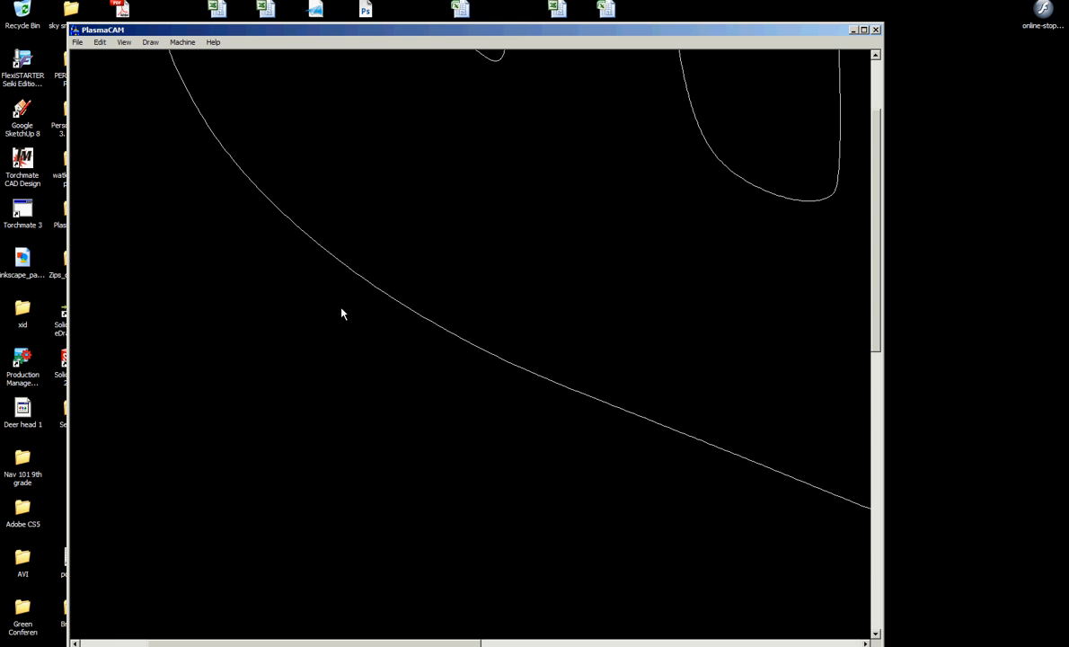
pyautogui.click(365, 290)
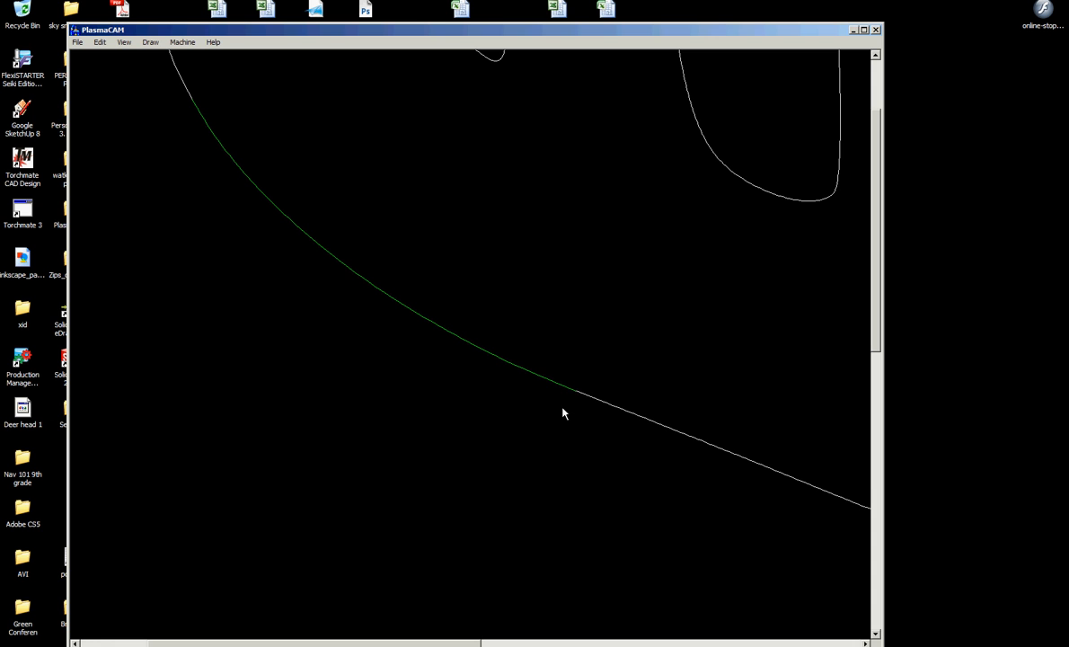
pyautogui.click(589, 399)
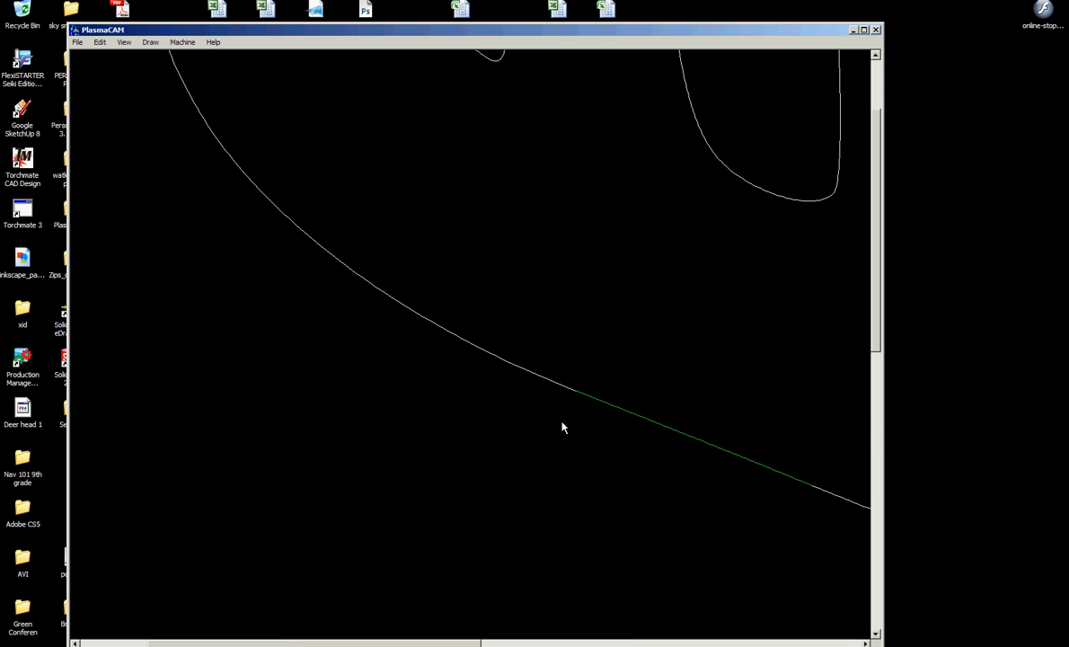
pyautogui.scroll(-5, 557, 419)
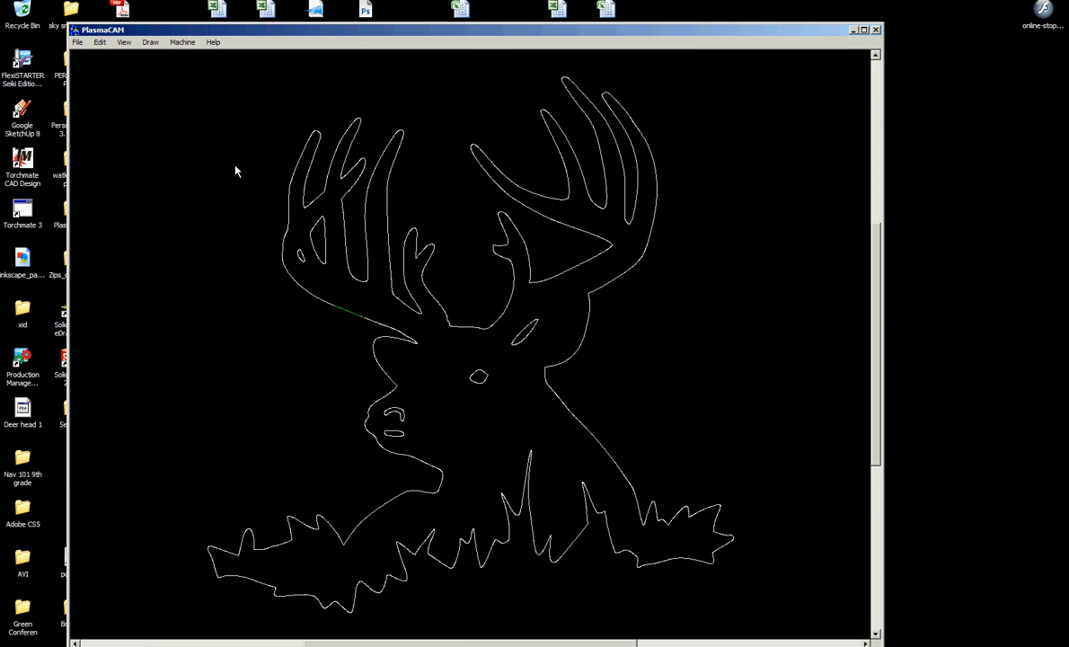
pyautogui.click(320, 309)
# Link the segments of the entire deer drawing into continuous paths and clear the selection.
pyautogui.moveTo(175, 62)
pyautogui.mouseDown()
pyautogui.moveTo(757, 457)
pyautogui.moveTo(777, 631)
pyautogui.mouseUp()
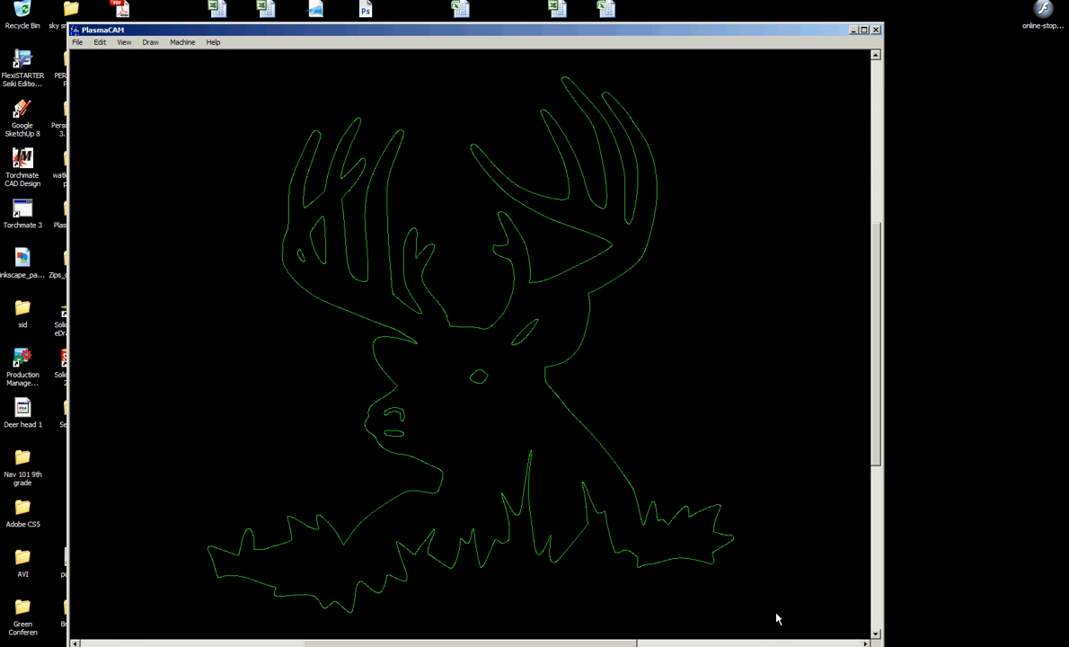
pyautogui.click(99, 43)
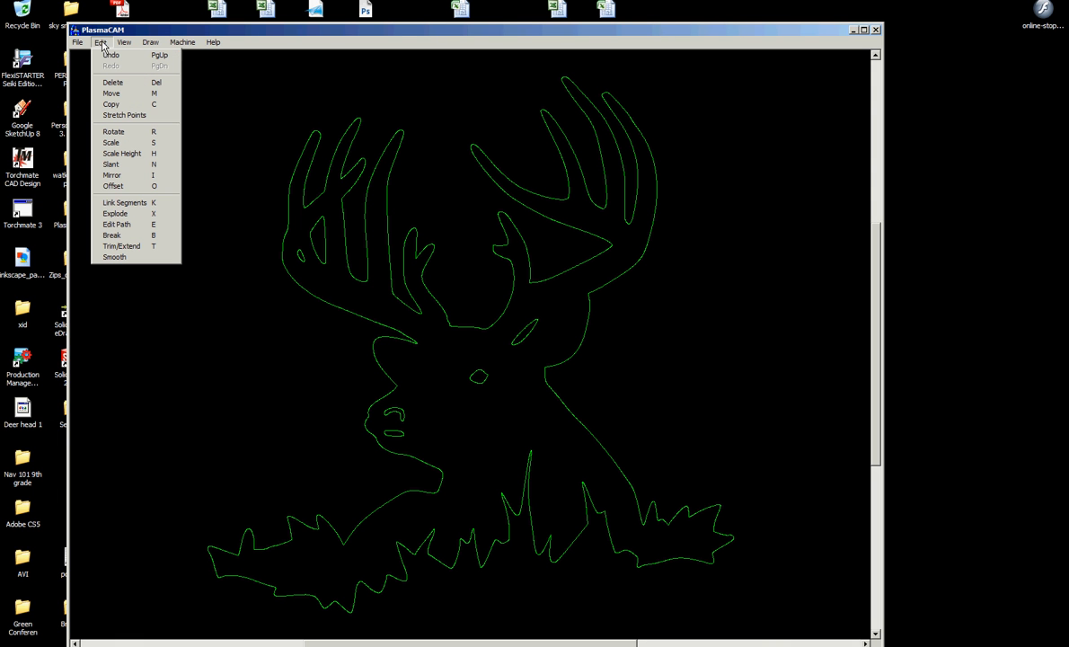
pyautogui.click(126, 203)
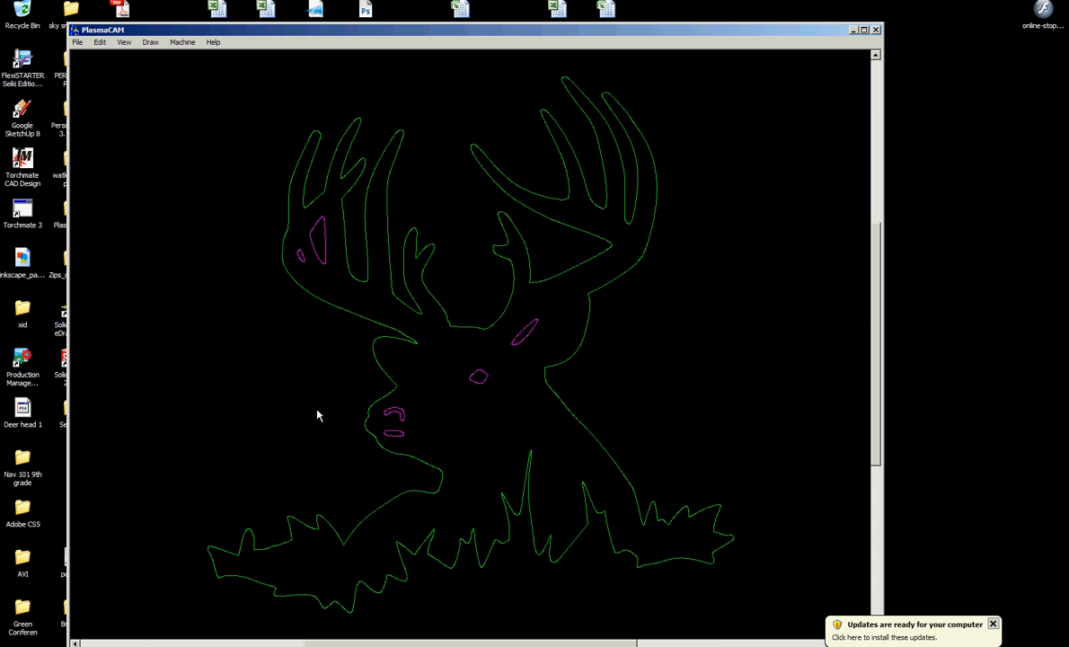
pyautogui.click(209, 147)
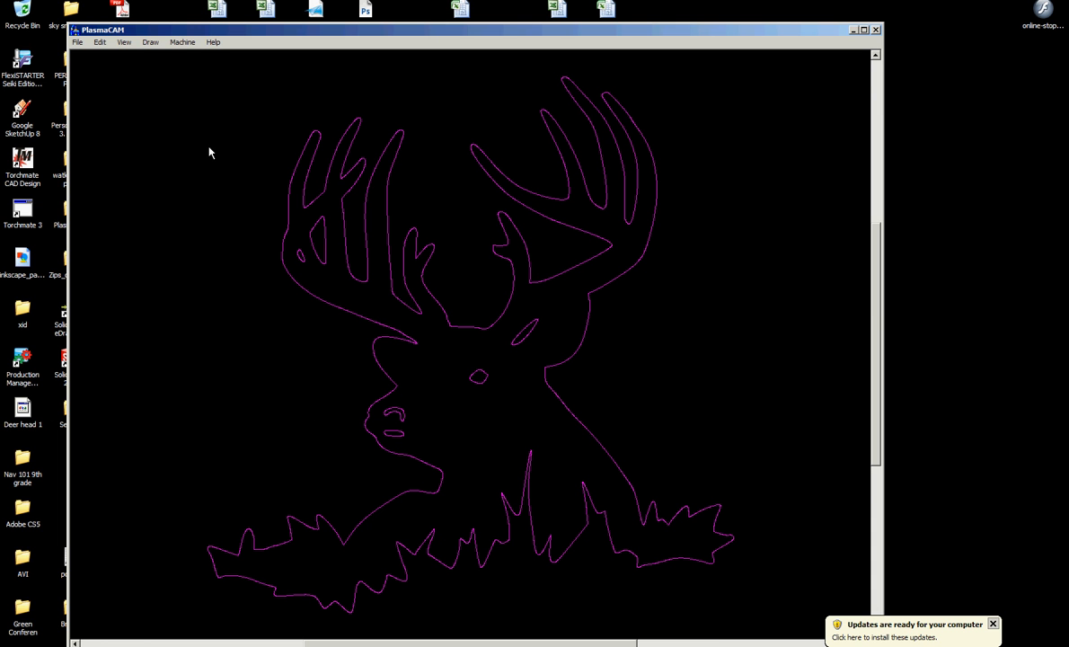
# Move the whole linked deer drawing down onto the cutting table so that it lies inside the table outline.
pyautogui.click(149, 43)
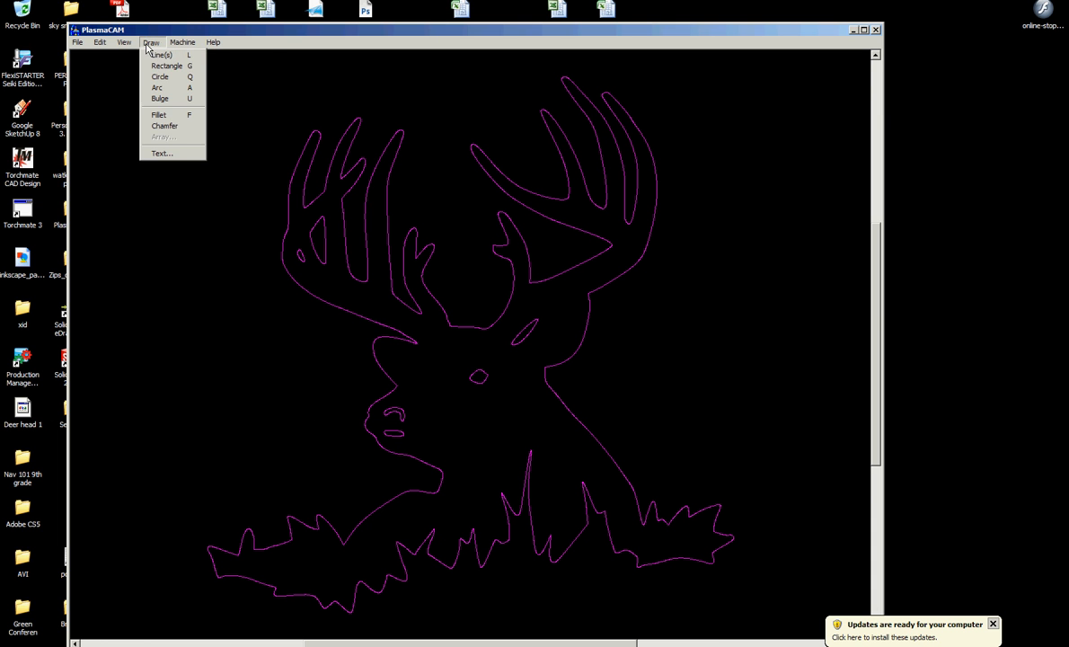
pyautogui.moveTo(125, 43)
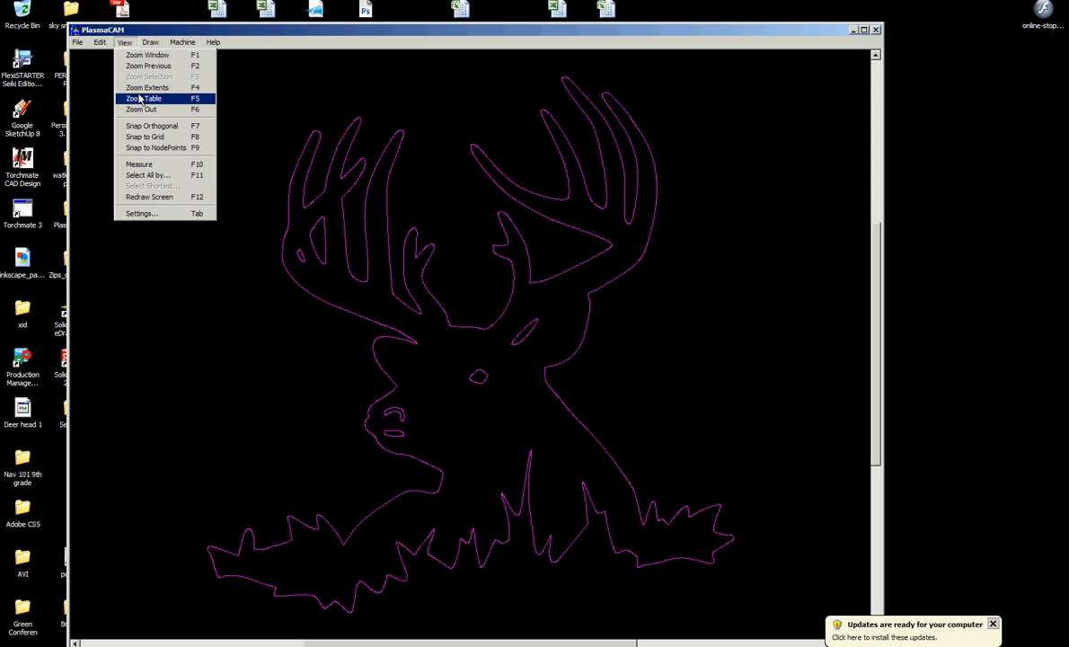
pyautogui.click(139, 111)
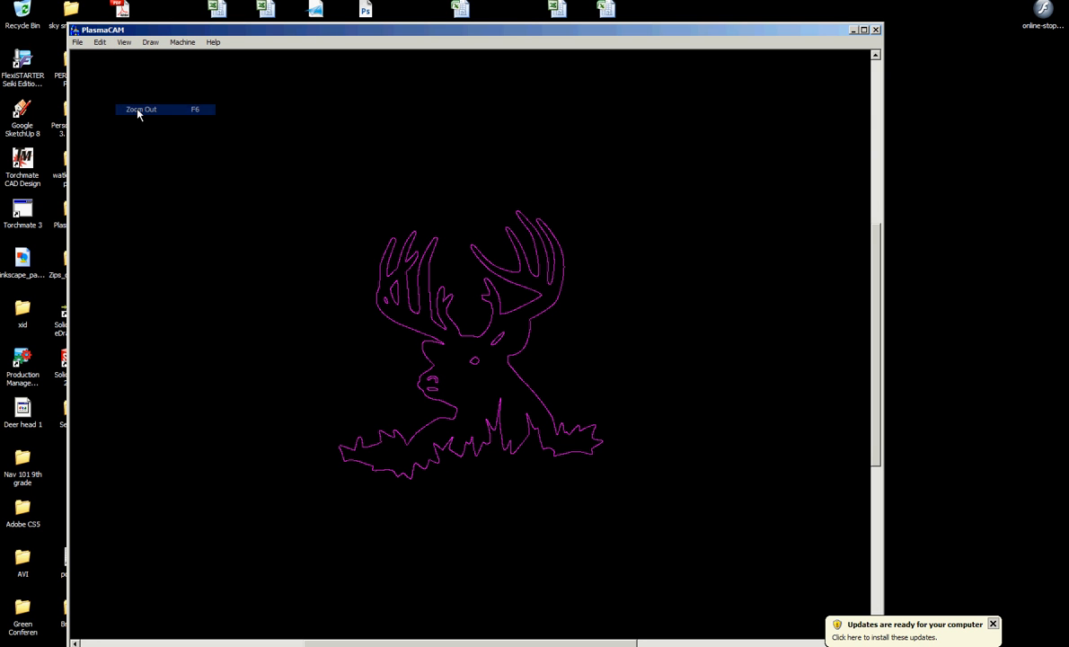
pyautogui.press('-')
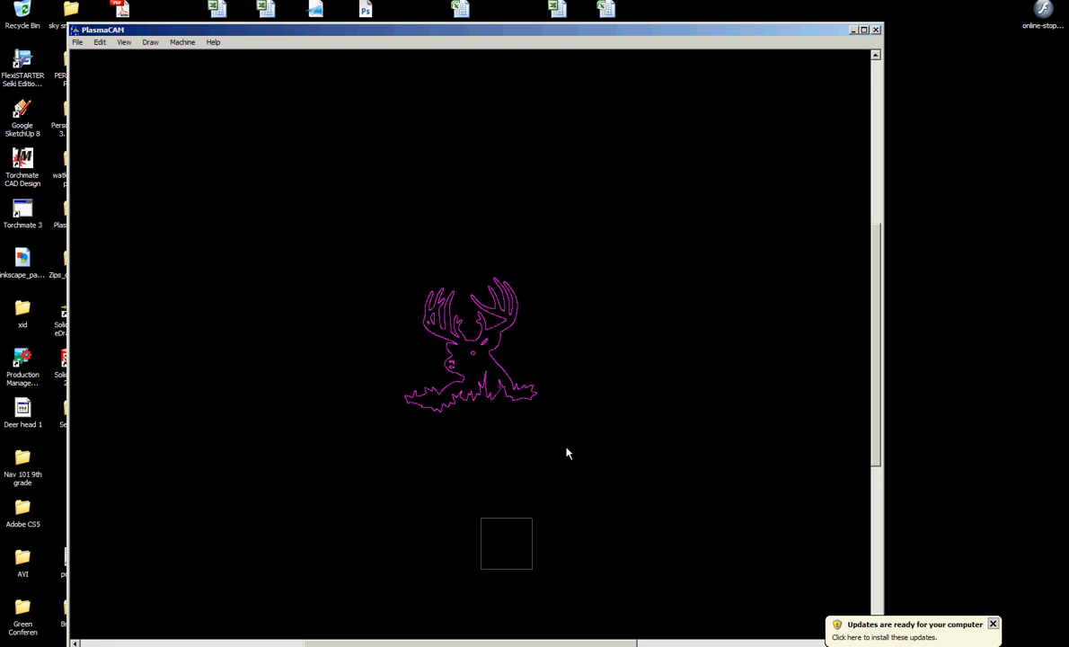
pyautogui.moveTo(378, 268); pyautogui.dragTo(566, 415)
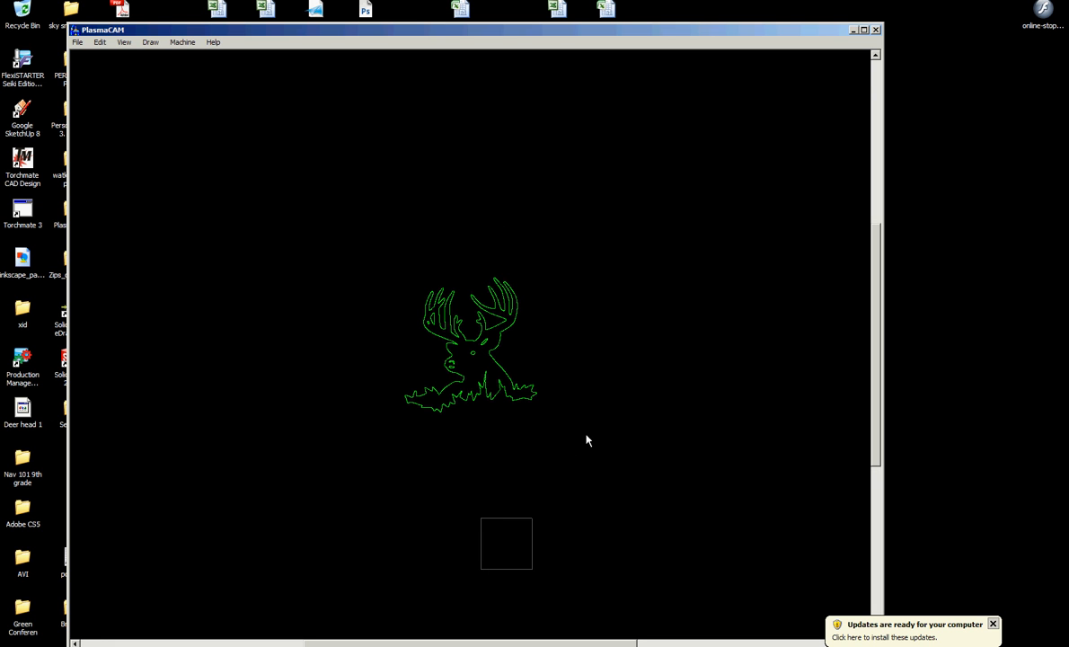
pyautogui.moveTo(452, 347)
pyautogui.mouseDown()
pyautogui.moveTo(308, 217)
pyautogui.moveTo(429, 324)
pyautogui.mouseUp()
pyautogui.moveTo(484, 356); pyautogui.dragTo(508, 542)
pyautogui.press('Home')
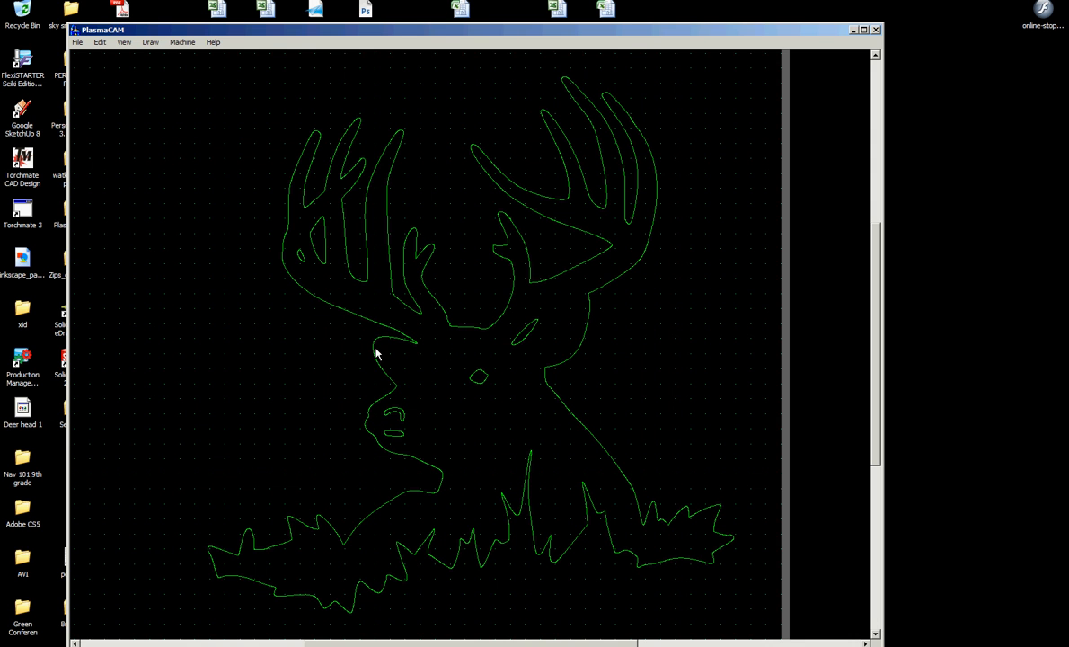
pyautogui.press('pagedown')
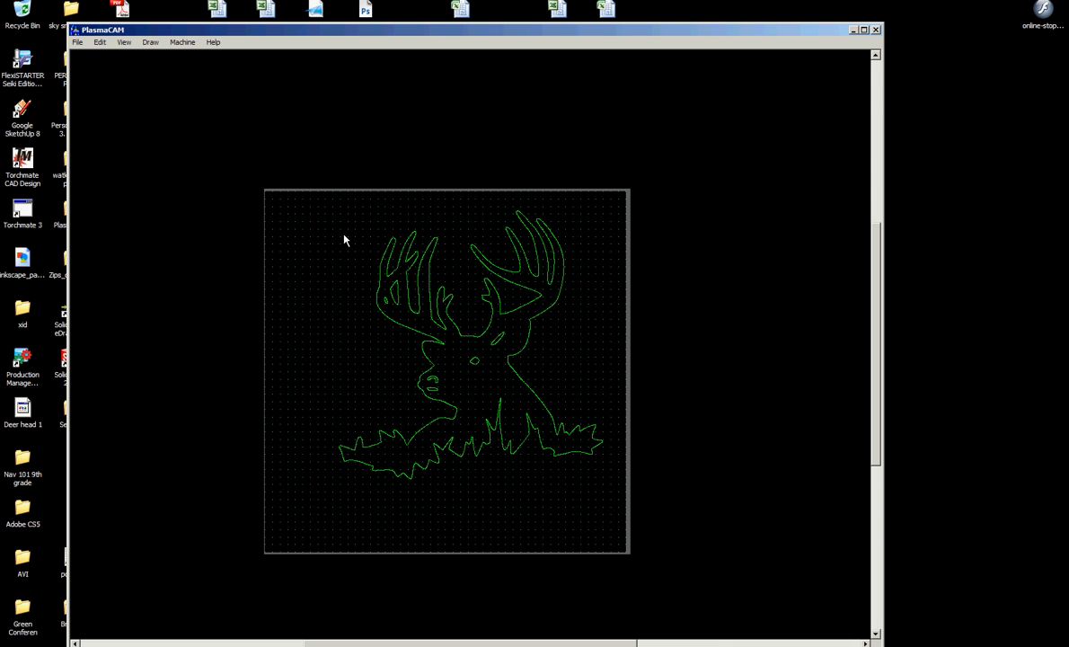
# Export the deer drawing to the Desktop as an AutoCAD DXF file, replacing the existing "Deer head 1".
pyautogui.click(77, 42)
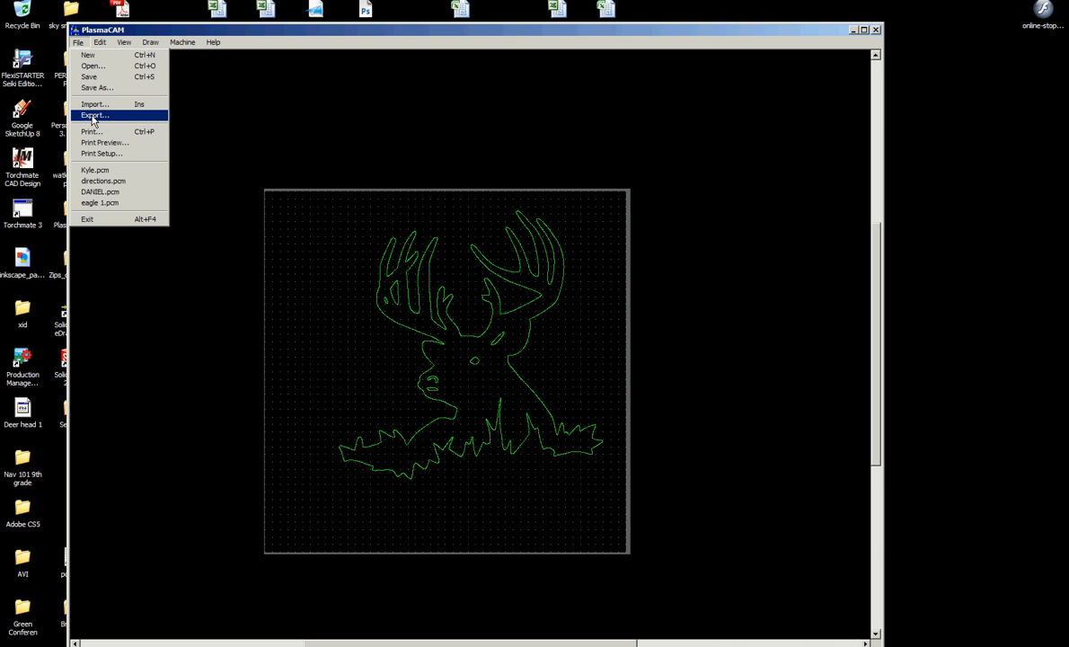
pyautogui.click(93, 115)
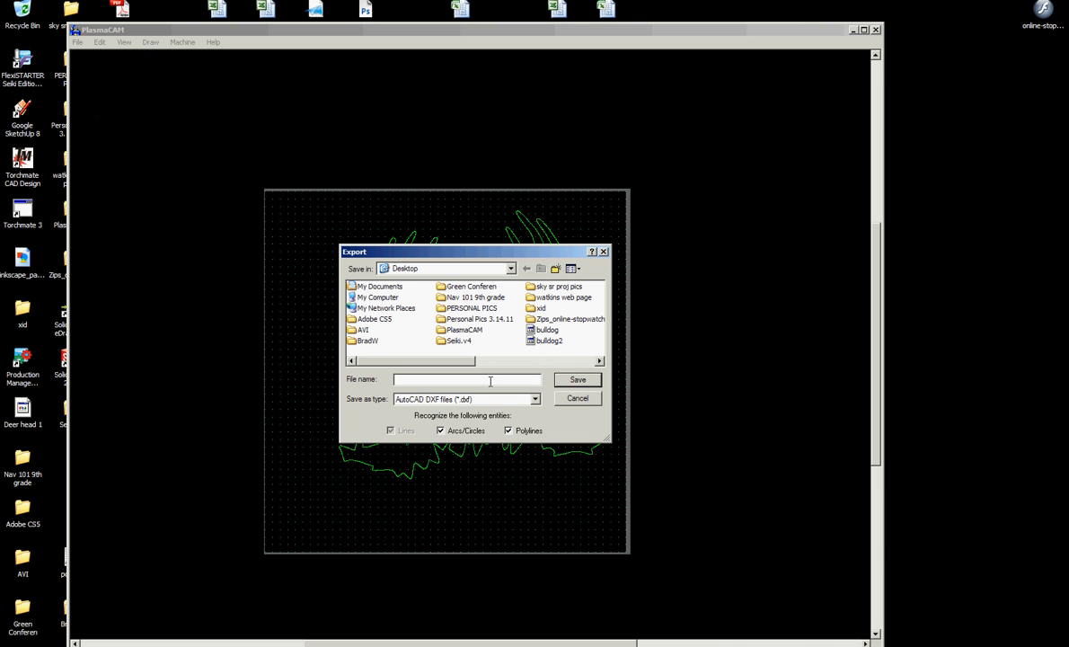
pyautogui.moveTo(438, 361); pyautogui.dragTo(526, 366)
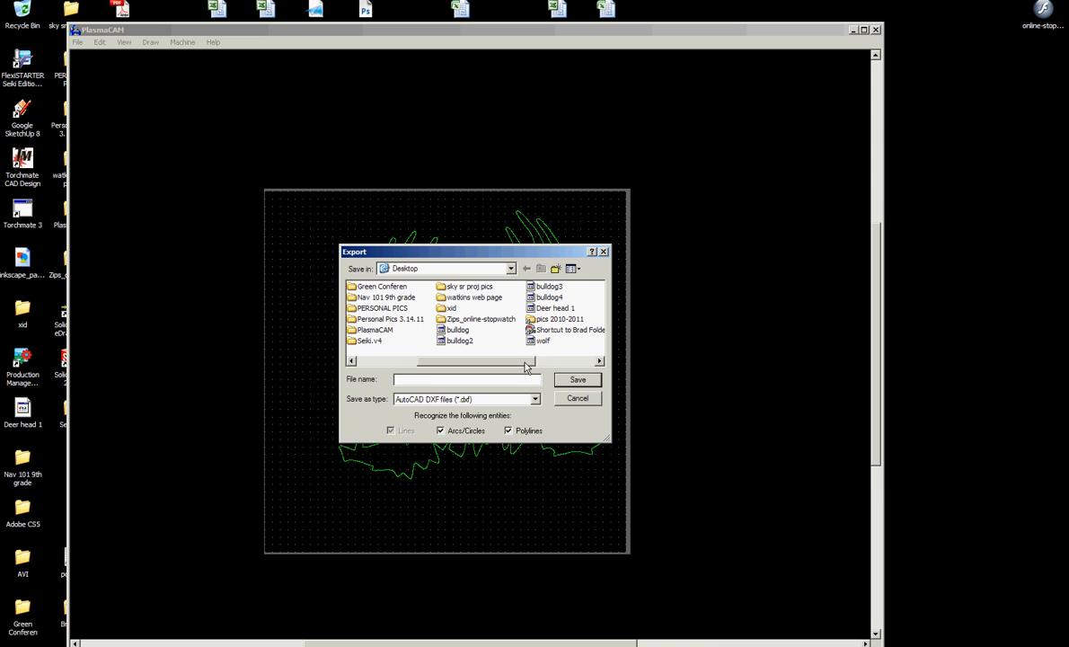
pyautogui.click(554, 308)
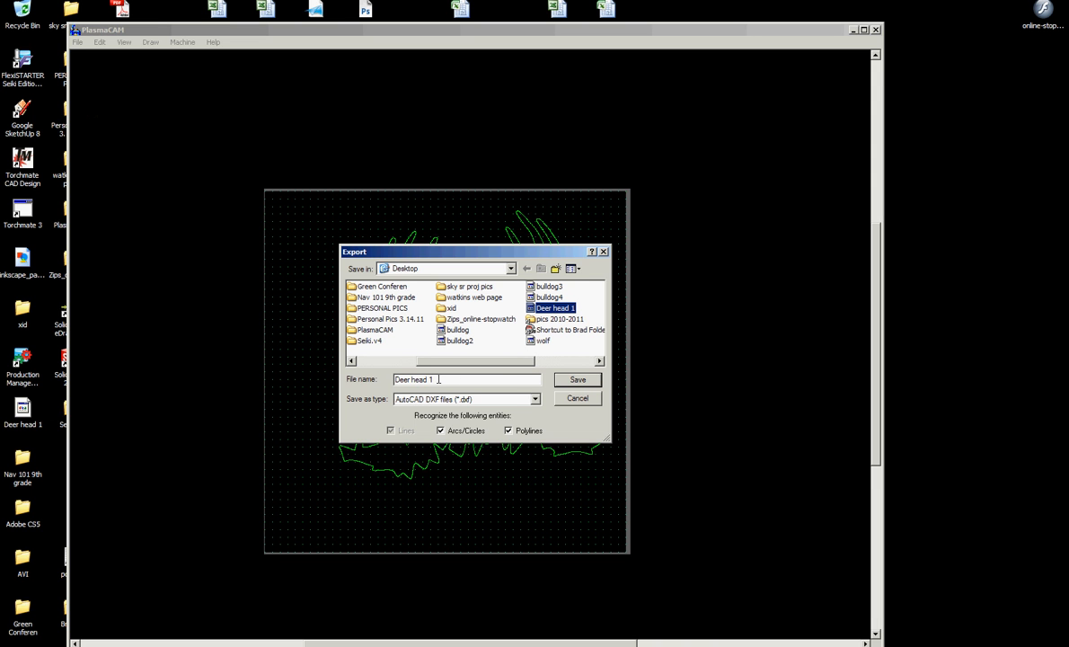
pyautogui.press('Tab')
pyautogui.click(462, 400)
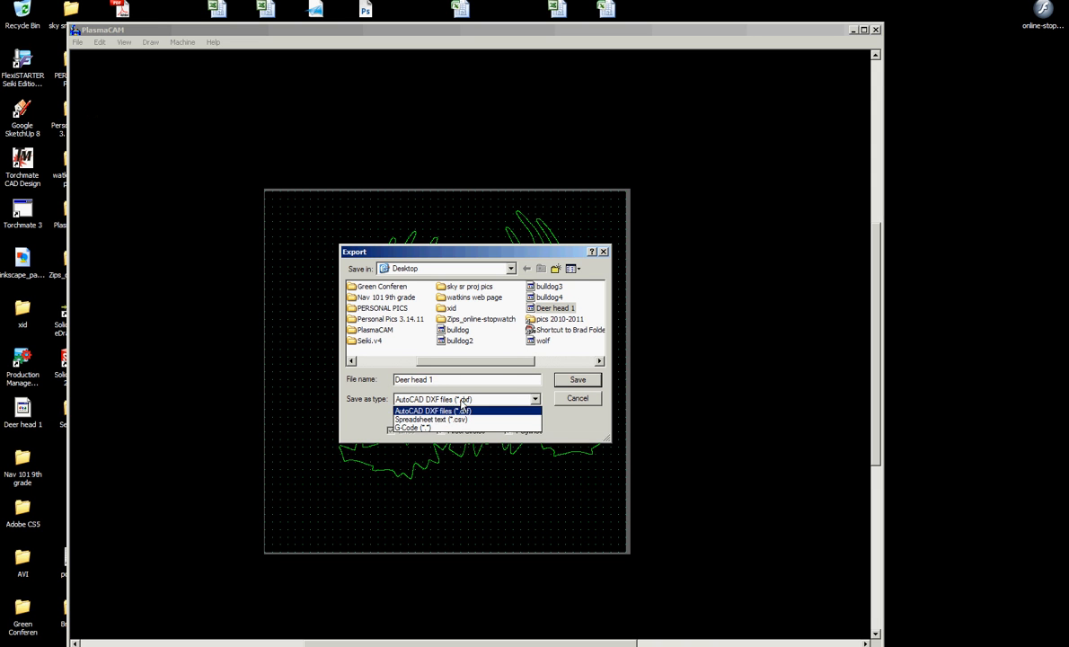
pyautogui.click(462, 402)
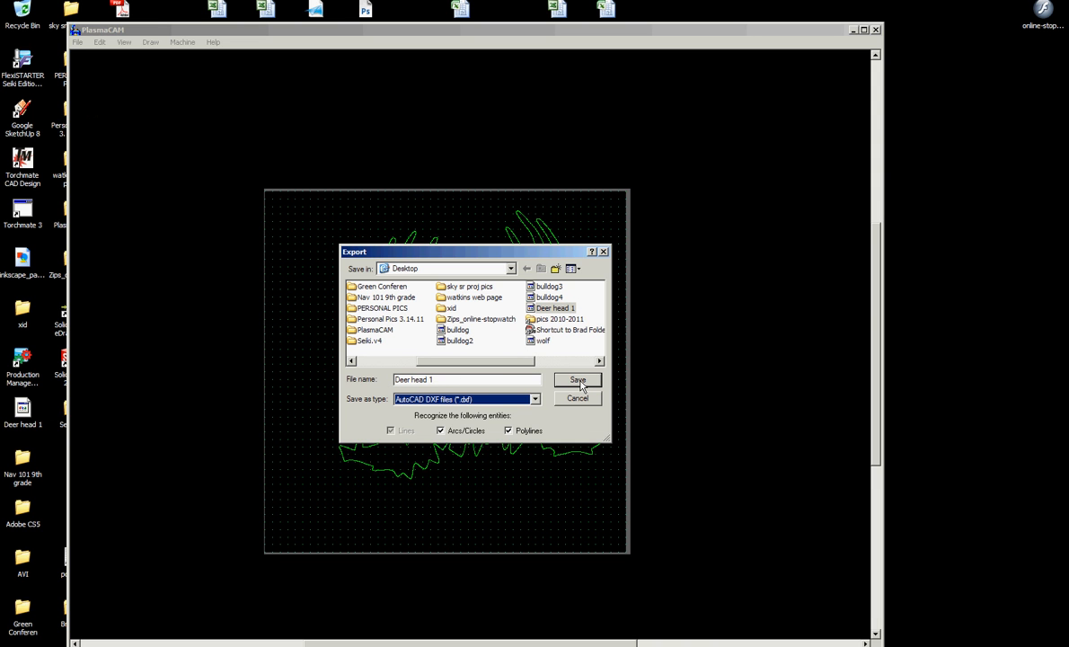
pyautogui.click(578, 381)
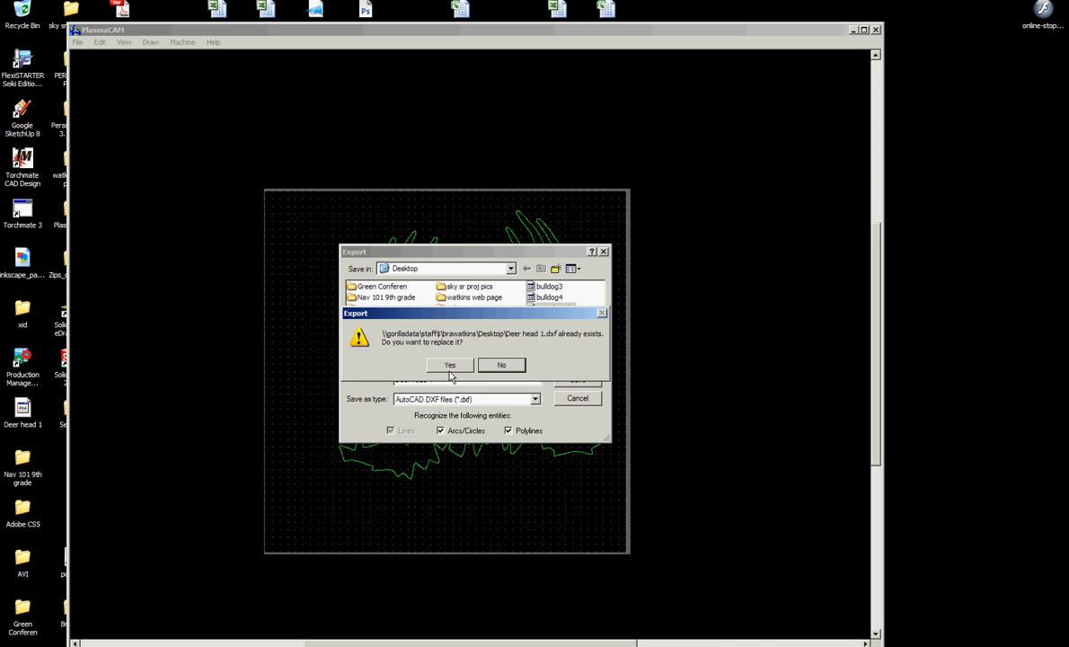
pyautogui.click(450, 366)
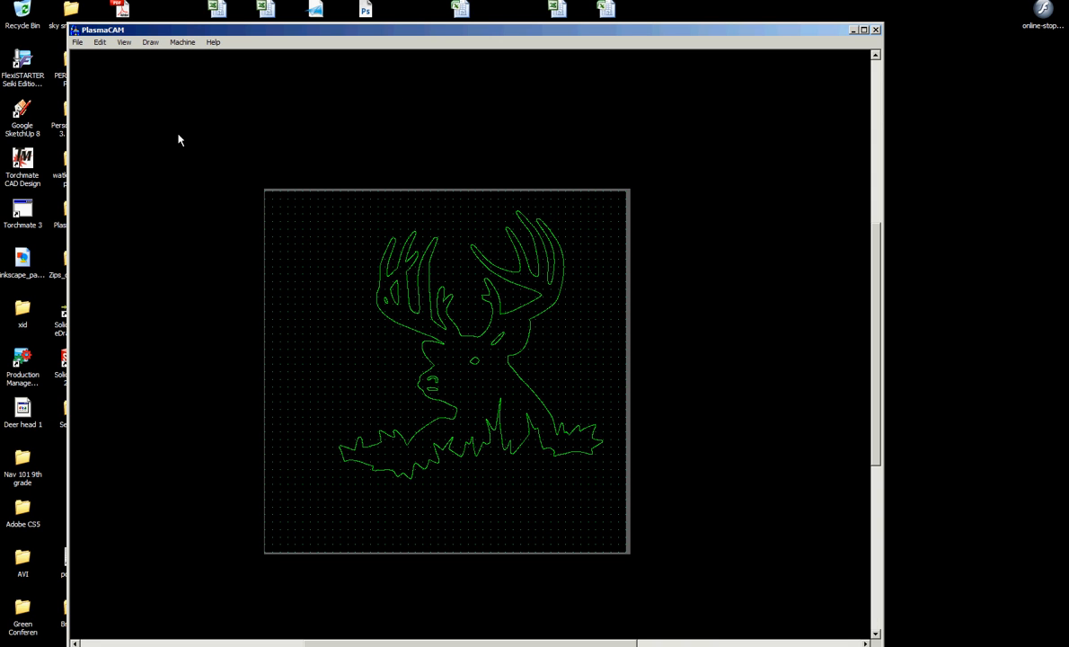
pyautogui.moveTo(348, 33); pyautogui.dragTo(363, 26)
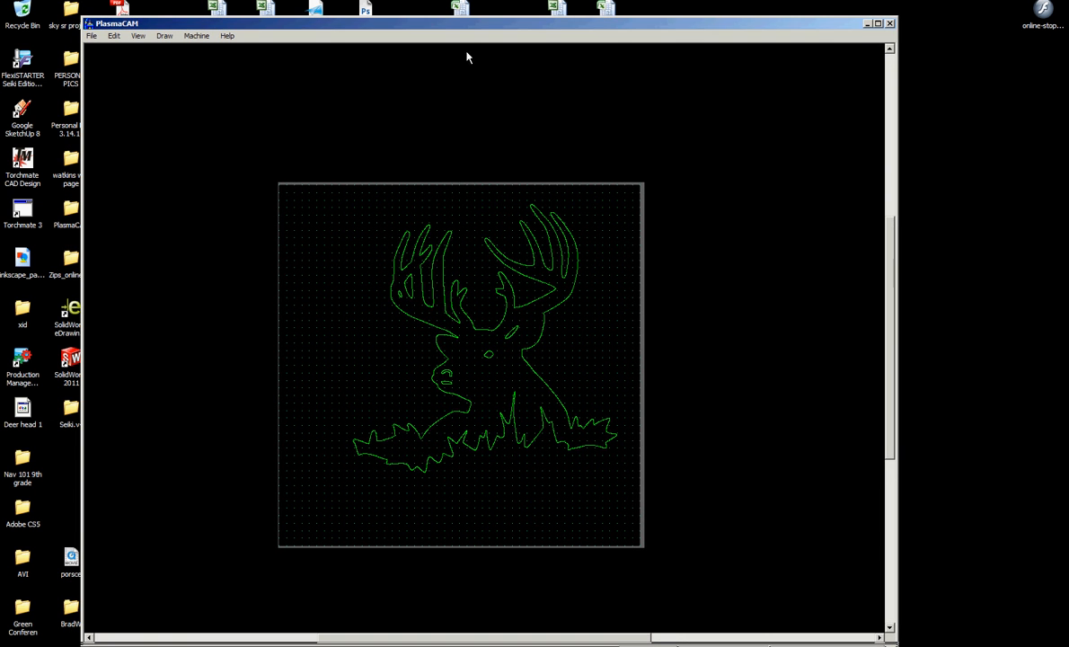